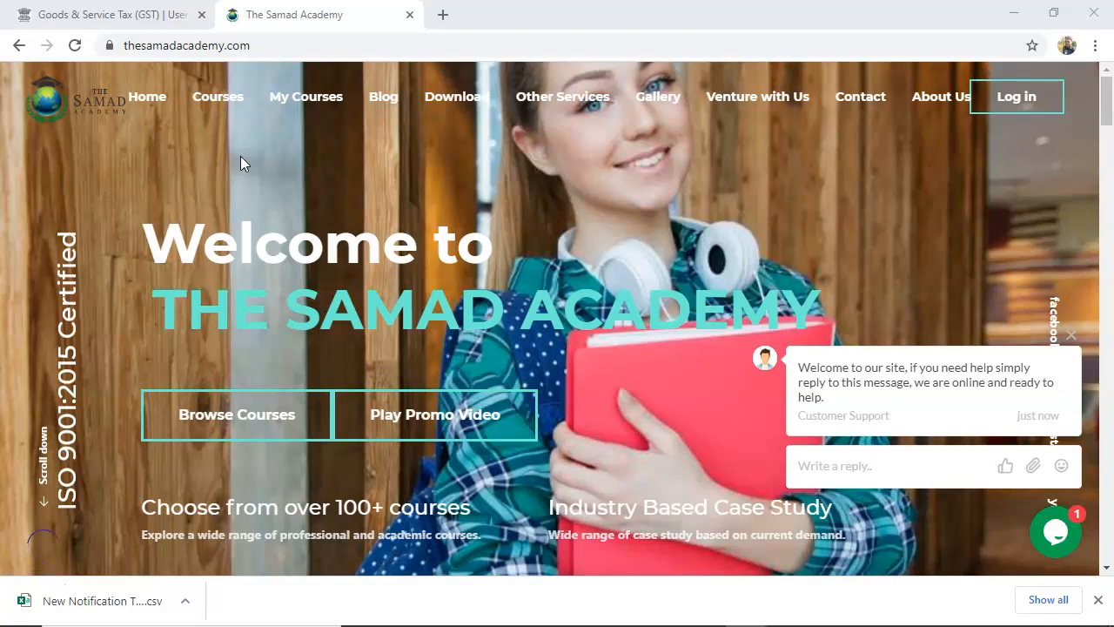
Switch to TallyPrime and start creating a new company.
{"action": "key", "text": "alt+Tab"}
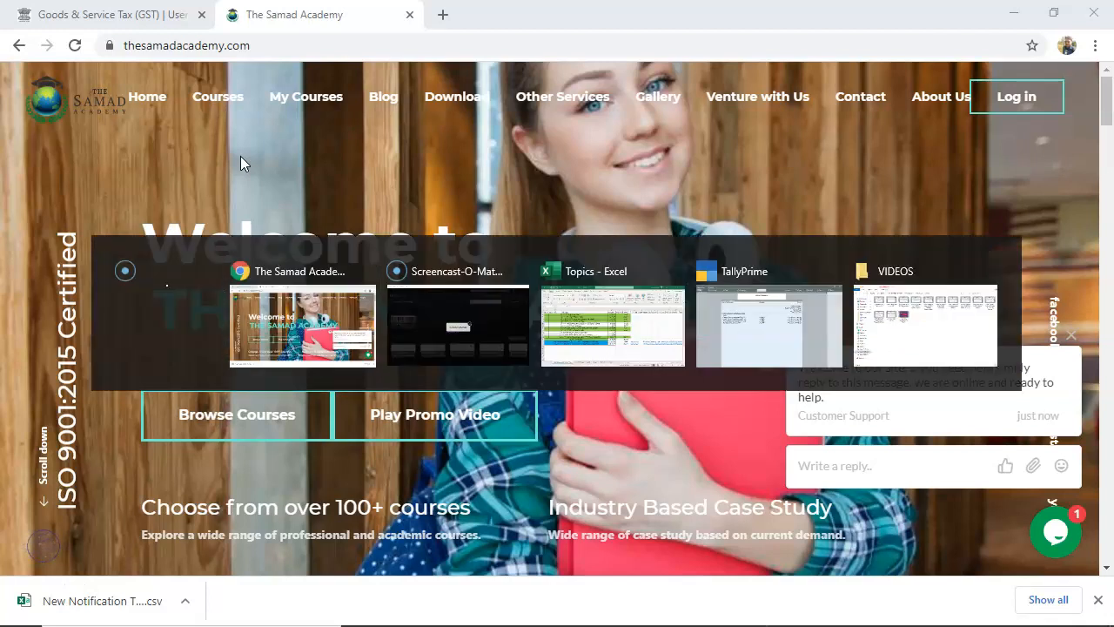
{"action": "key", "text": "alt+Tab"}
{"action": "key", "text": "alt+Tab"}
{"action": "key", "text": "alt+Tab"}
{"action": "key", "text": "alt+Tab"}
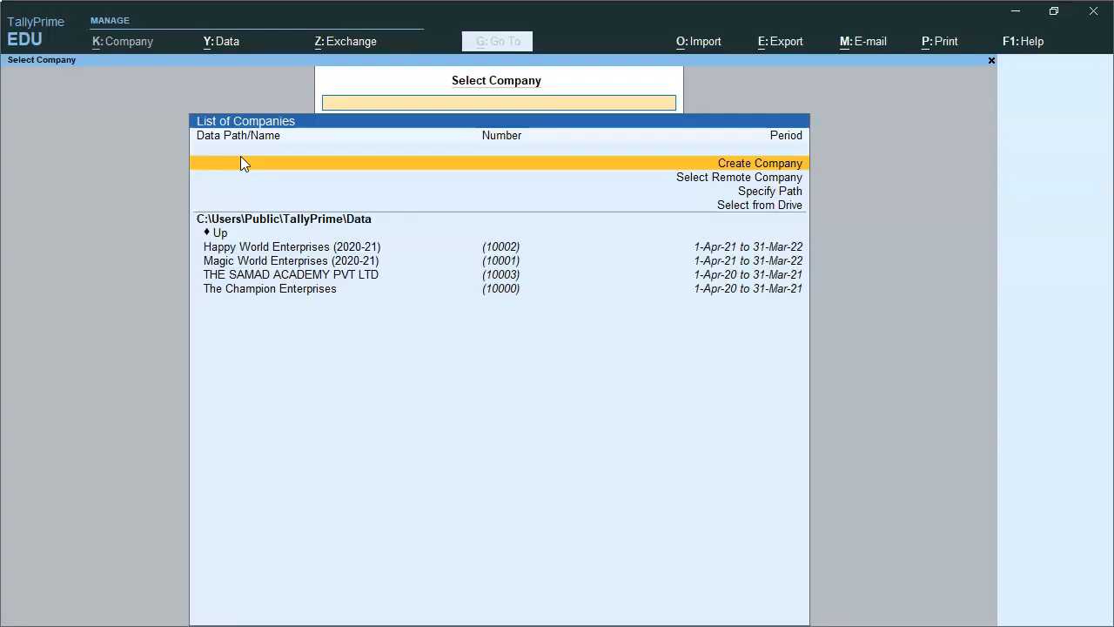
{"action": "key", "text": "Down"}
{"action": "key", "text": "Up"}
{"action": "key", "text": "Return"}
Enter The Samad Academy (CMP) as the company name.
{"action": "type", "text": "The Sa,a"}
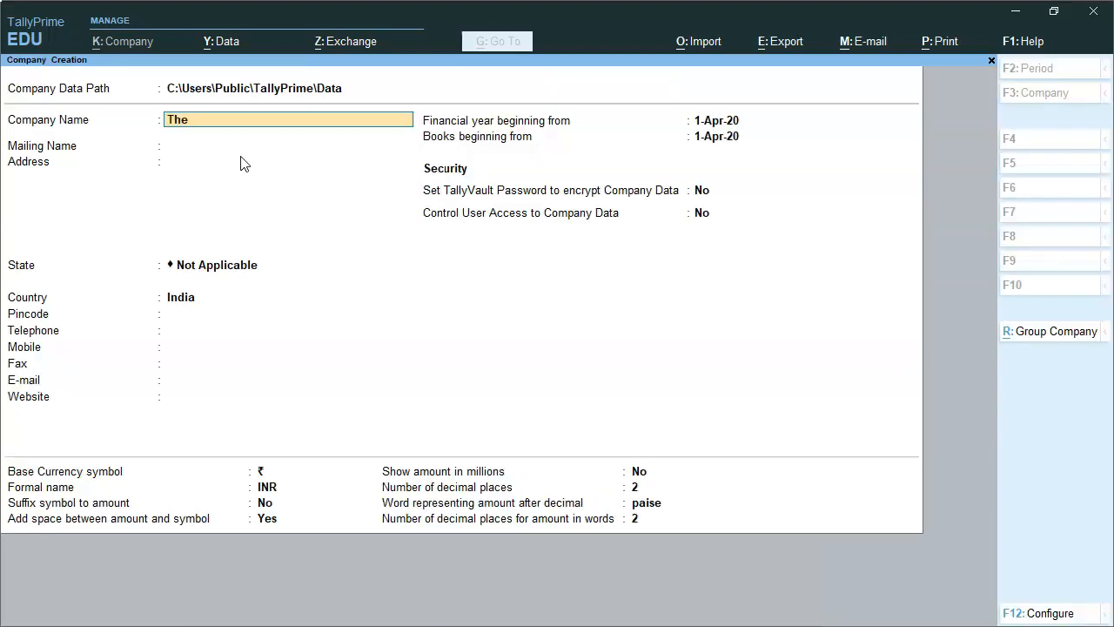
{"action": "key", "text": "BackSpace"}
{"action": "key", "text": "BackSpace"}
{"action": "type", "text": "mad C"}
{"action": "key", "text": "BackSpace"}
{"action": "type", "text": "Academy (CMP"}
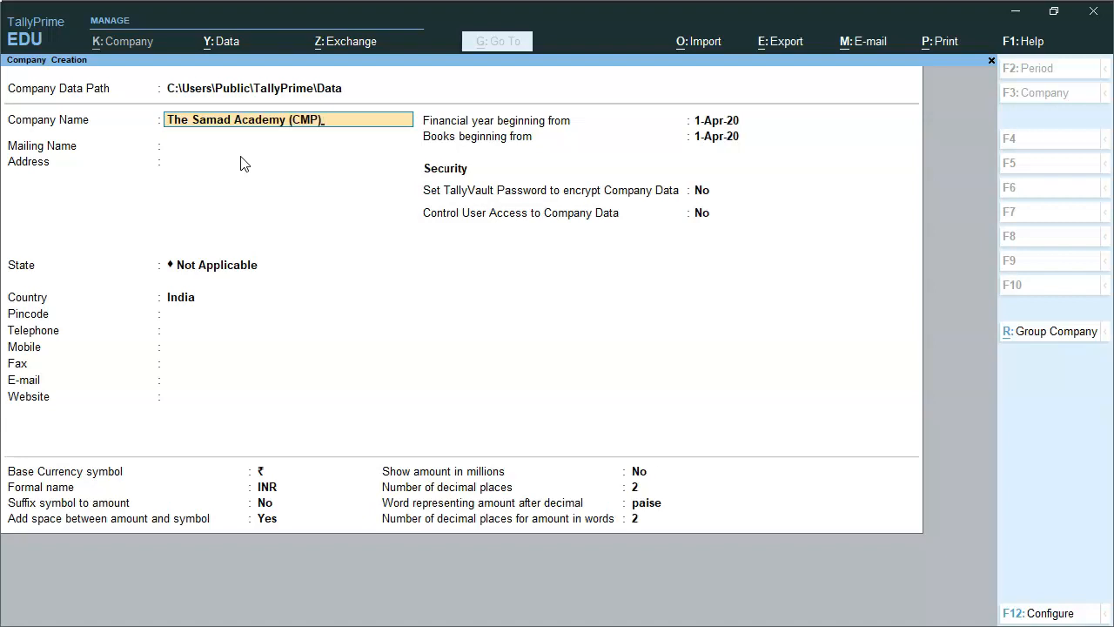
{"action": "key", "text": "Return"}
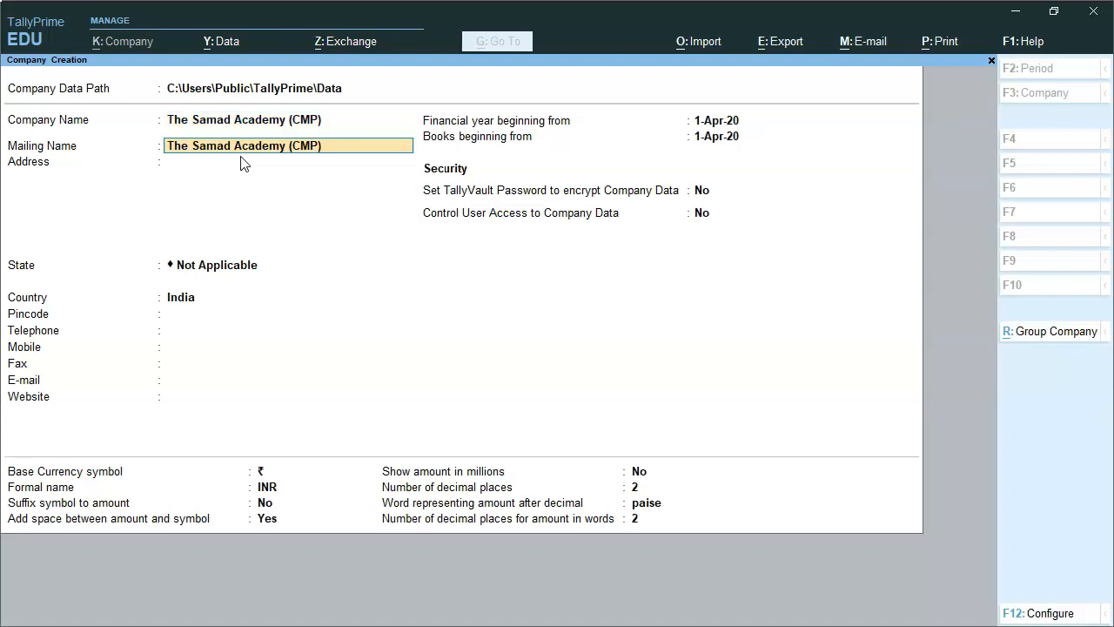
Change the mailing name to The Samad Academy and fill in three lines of the company's address.
{"action": "key", "text": "BackSpace"}
{"action": "key", "text": "BackSpace"}
{"action": "key", "text": "BackSpace"}
{"action": "key", "text": "BackSpace"}
{"action": "key", "text": "BackSpace"}
{"action": "key", "text": "BackSpace"}
{"action": "key", "text": "Return"}
{"action": "type", "text": "ADDA"}
{"action": "key", "text": "Return"}
{"action": "type", "text": "ADD"}
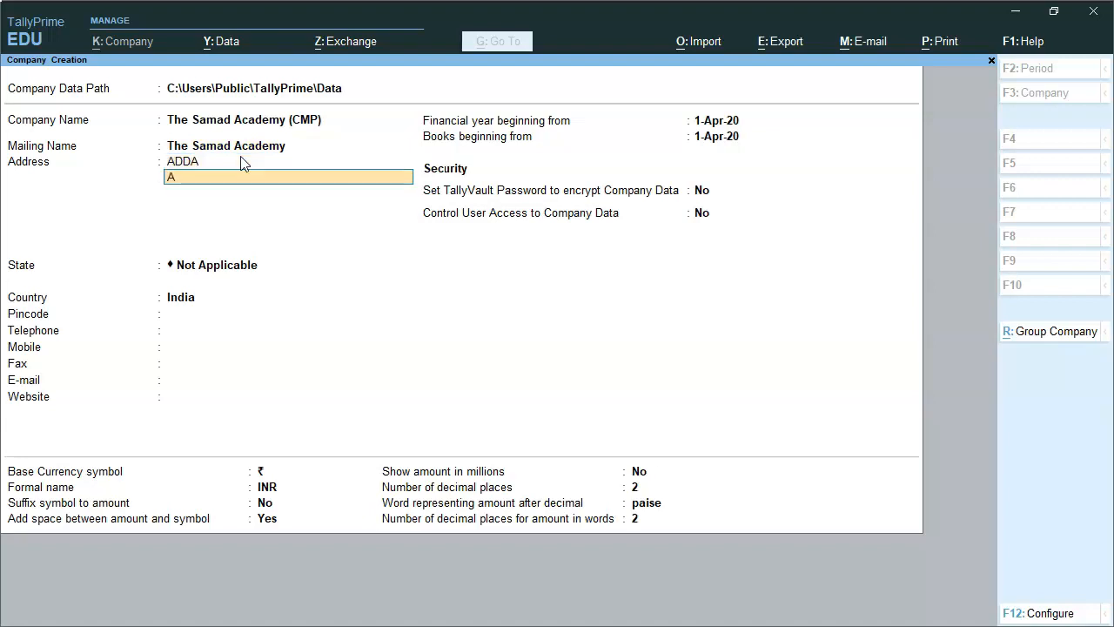
{"action": "type", "text": "D"}
{"action": "key", "text": "Return"}
{"action": "type", "text": "AAAA"}
{"action": "key", "text": "Return"}
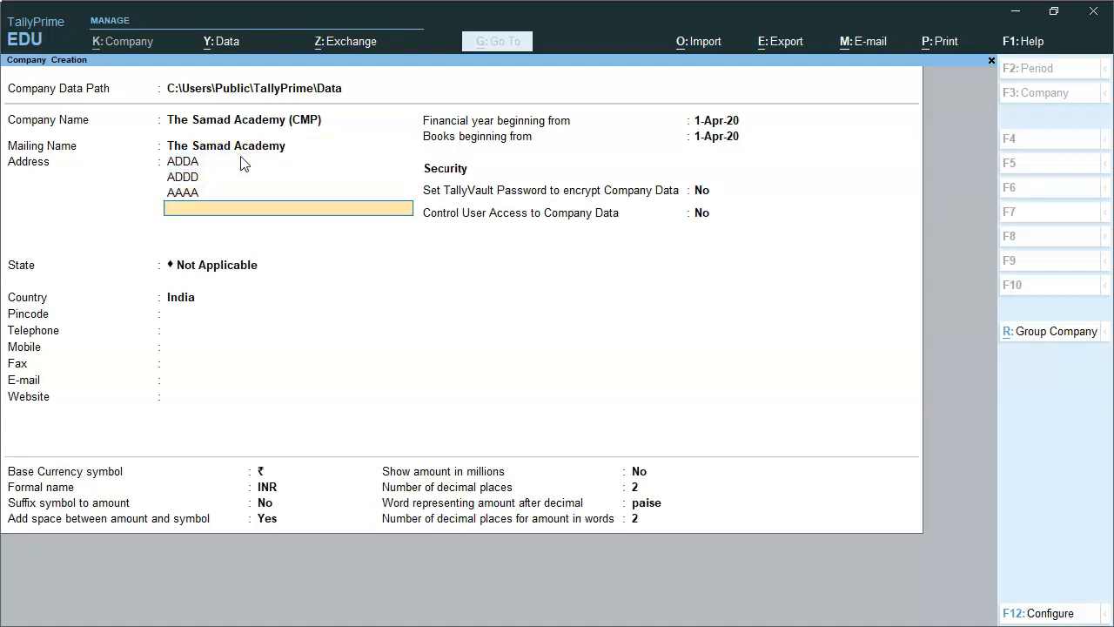
{"action": "key", "text": "Return"}
Set the company's state to Rajasthan and enter its pincode and mobile number, leaving the telephone blank.
{"action": "type", "text": "RAJA"}
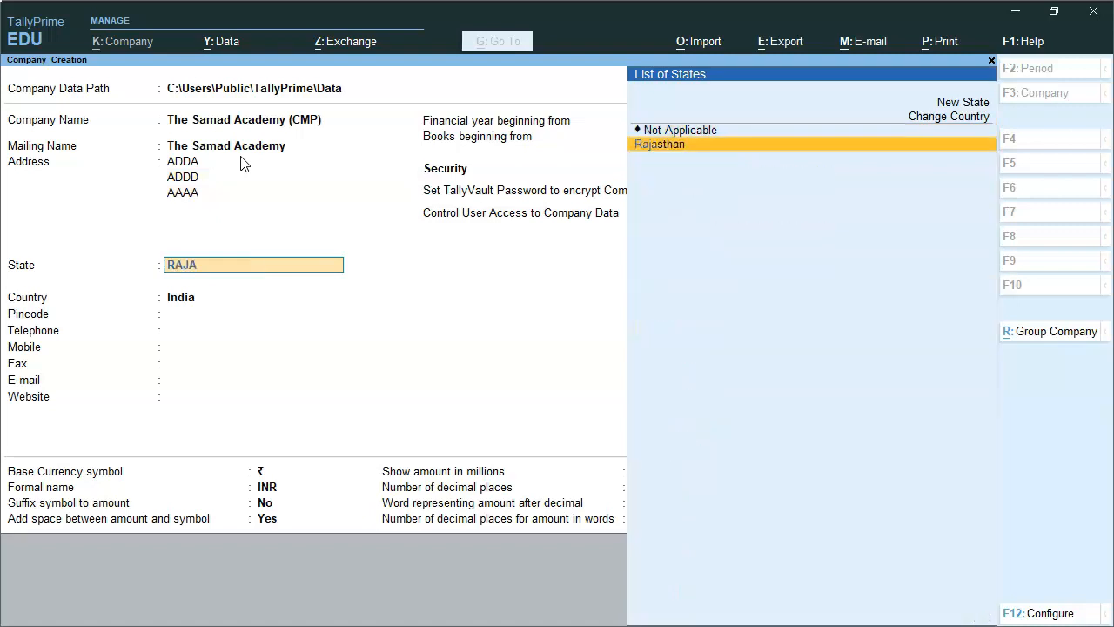
{"action": "key", "text": "Return"}
{"action": "type", "text": "302012"}
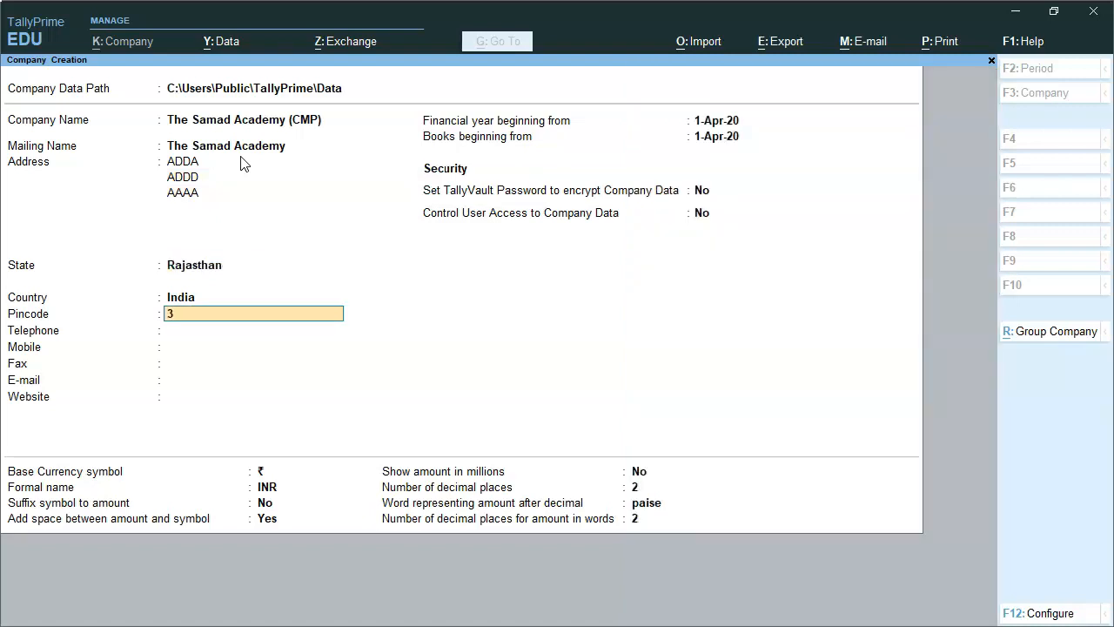
{"action": "key", "text": "Return"}
{"action": "type", "text": "91"}
{"action": "key", "text": "BackSpace"}
{"action": "key", "text": "BackSpace"}
{"action": "key", "text": "Return"}
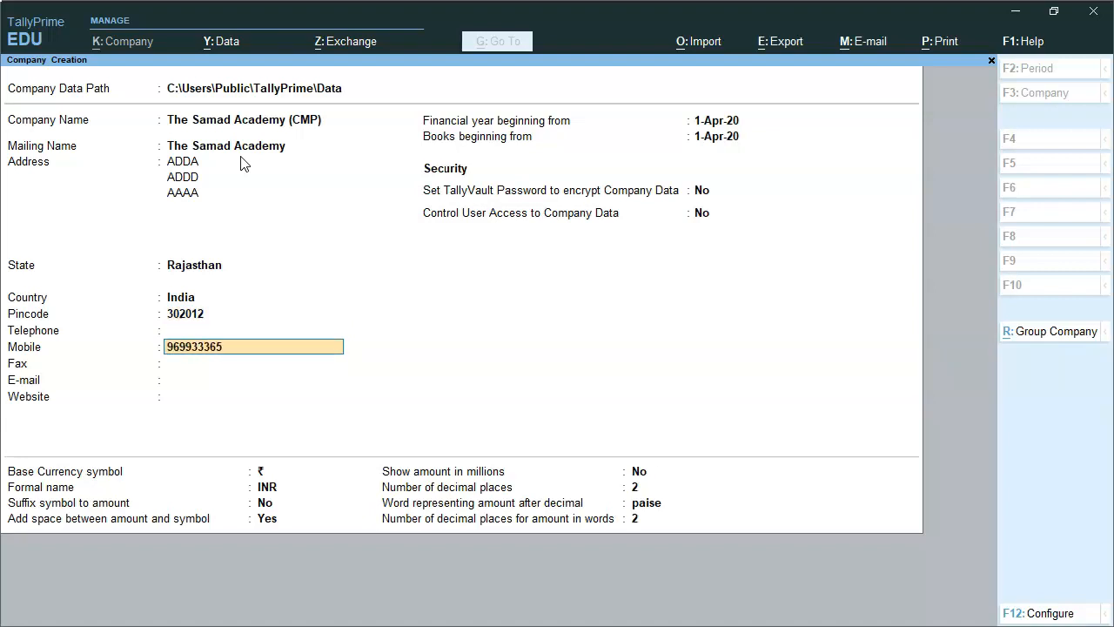
{"action": "key", "text": "Return"}
{"action": "key", "text": "Return"}
{"action": "key", "text": "Return"}
{"action": "key", "text": "Return"}
{"action": "key", "text": "Return"}
{"action": "key", "text": "Return"}
{"action": "key", "text": "Return"}
{"action": "key", "text": "Return"}
{"action": "key", "text": "Return"}
{"action": "key", "text": "Return"}
{"action": "key", "text": "Return"}
{"action": "key", "text": "Return"}
{"action": "key", "text": "Return"}
{"action": "key", "text": "Return"}
{"action": "key", "text": "Return"}
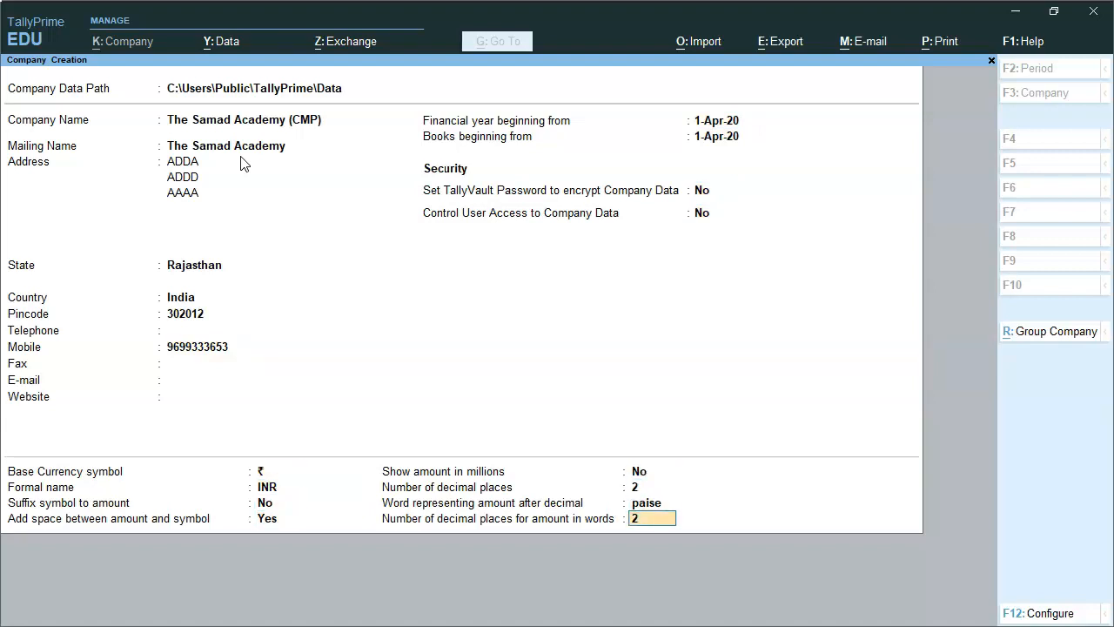
Leave the remaining contact and currency fields at their defaults and create the company.
{"action": "key", "text": "Return"}
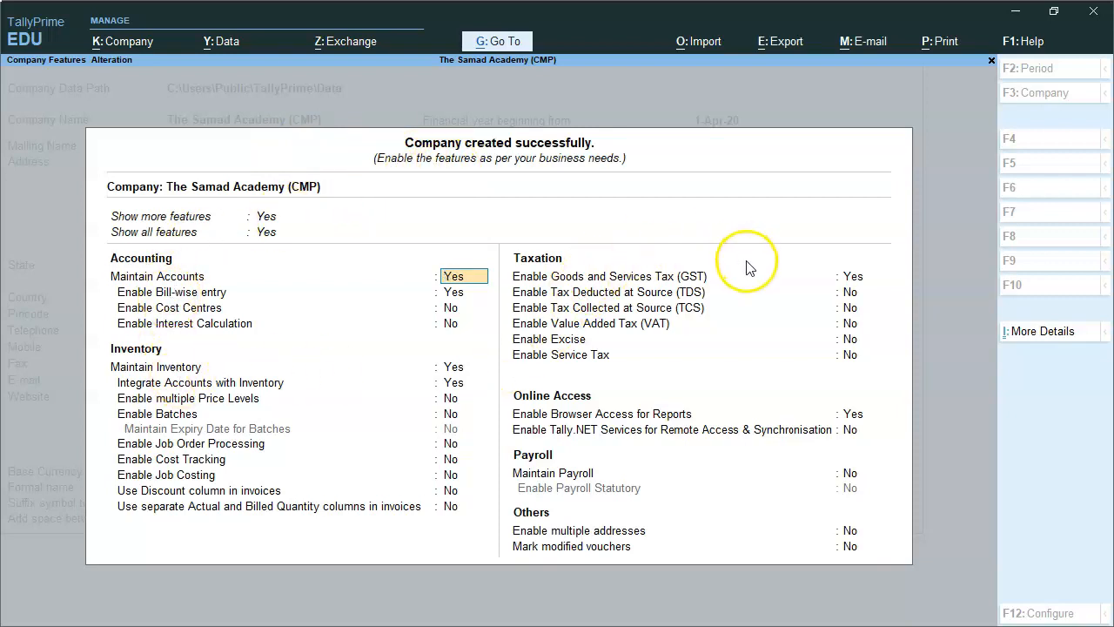
Open the company's GST details with GST enabled and set the registration type to Composition, declining the help offer.
{"action": "left_click", "coordinate": [853, 277]}
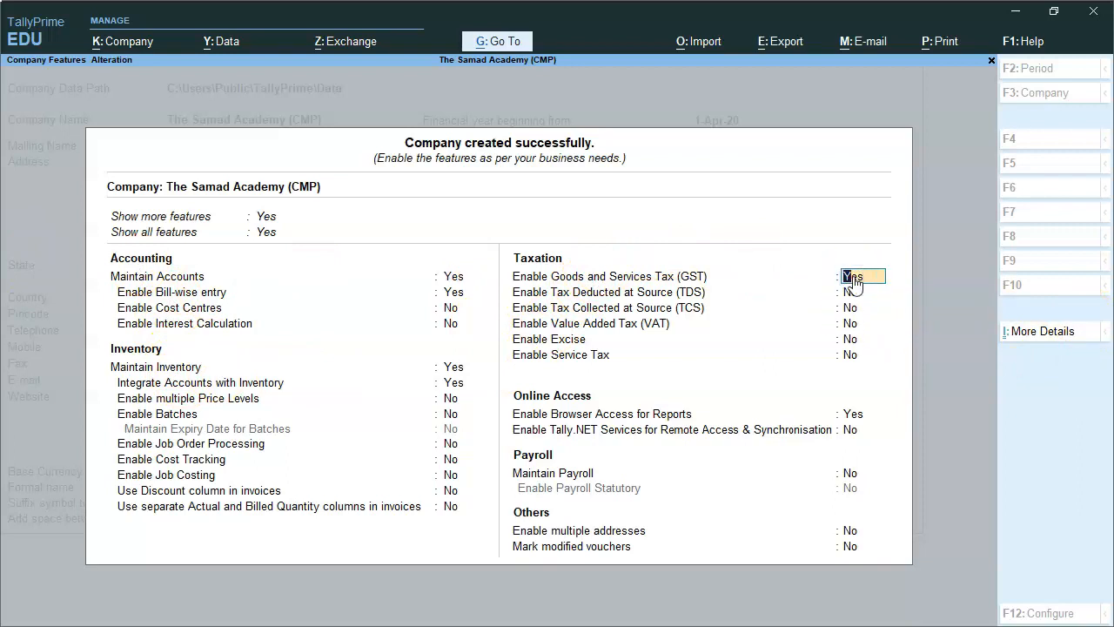
{"action": "key", "text": "Return"}
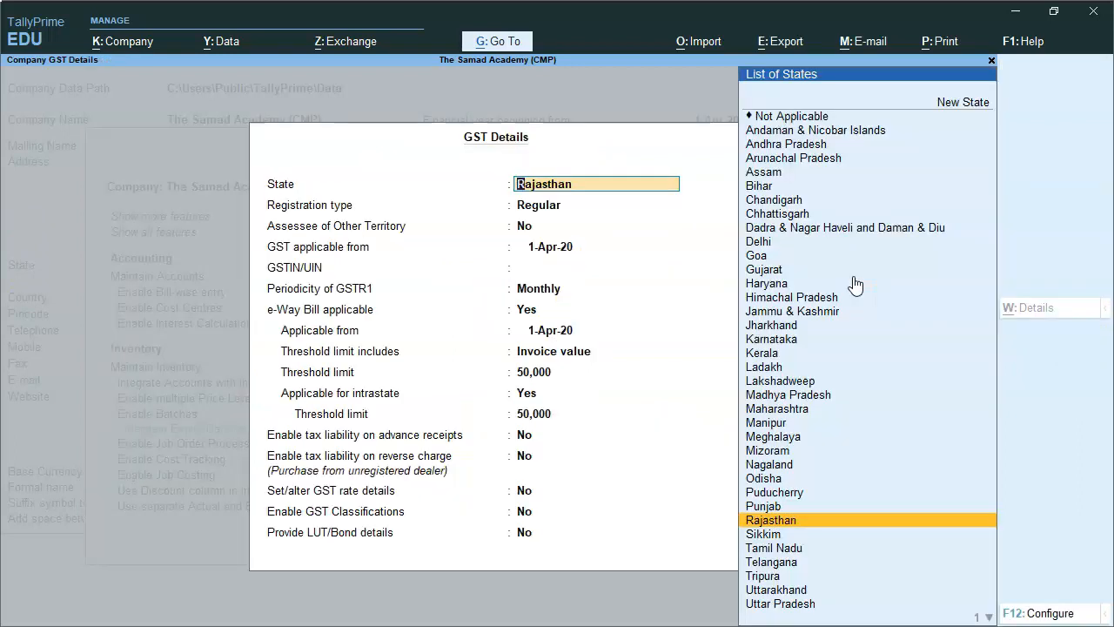
{"action": "key", "text": "Return"}
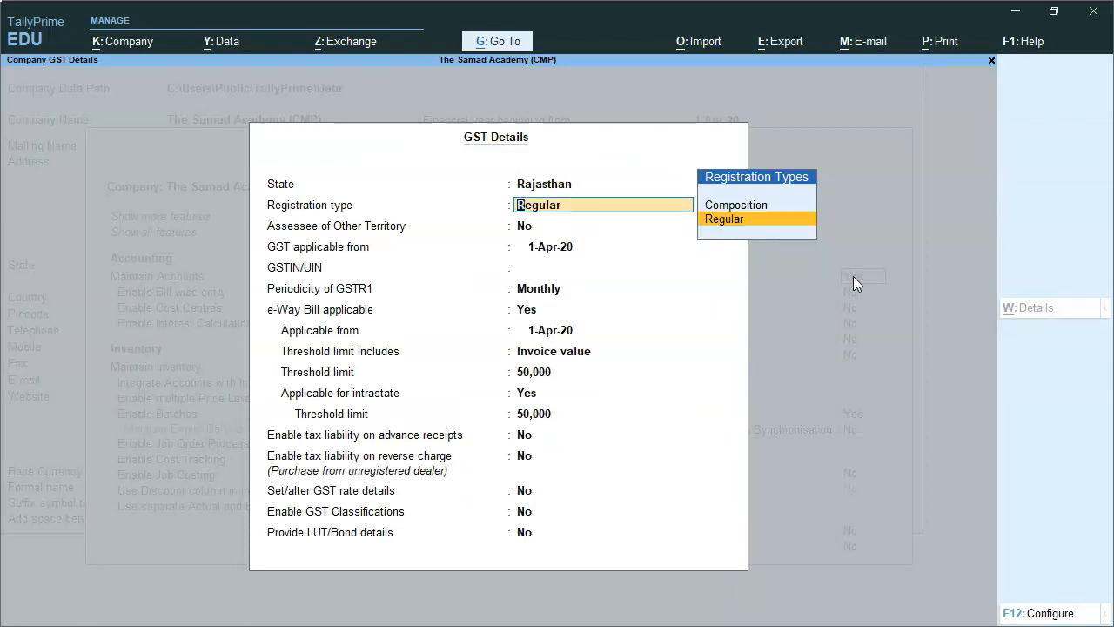
{"action": "key", "text": "Up"}
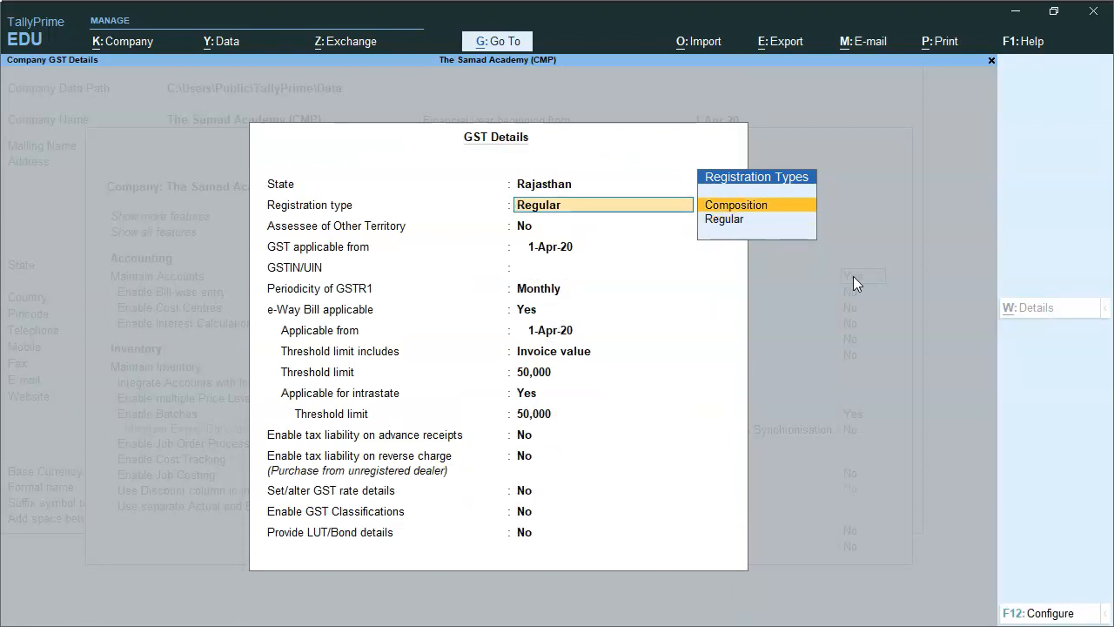
{"action": "key", "text": "Return"}
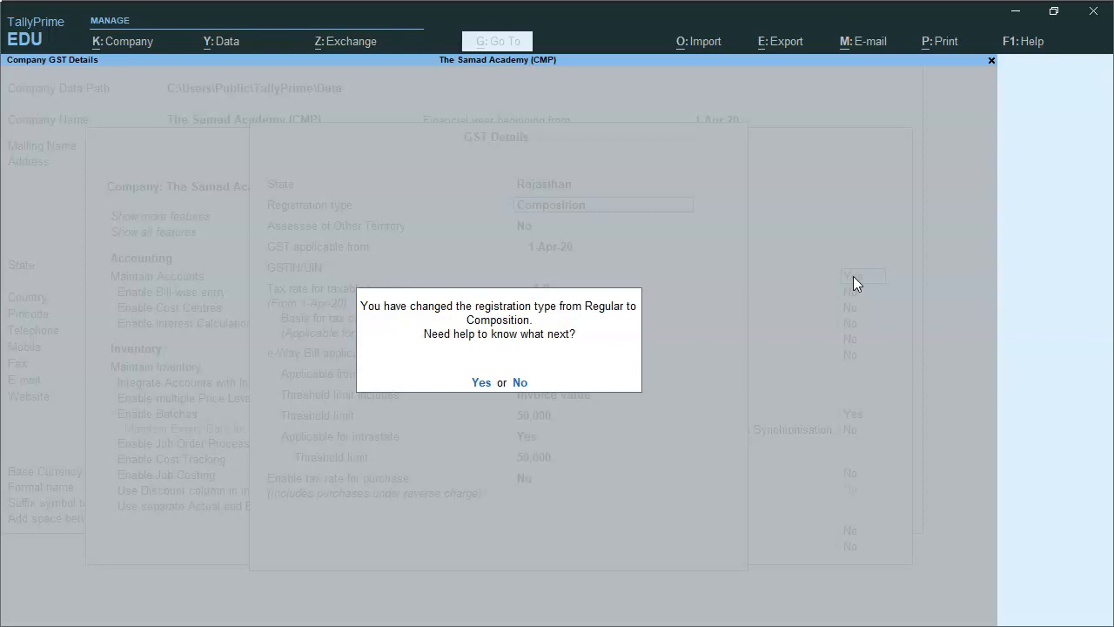
{"action": "key", "text": "n"}
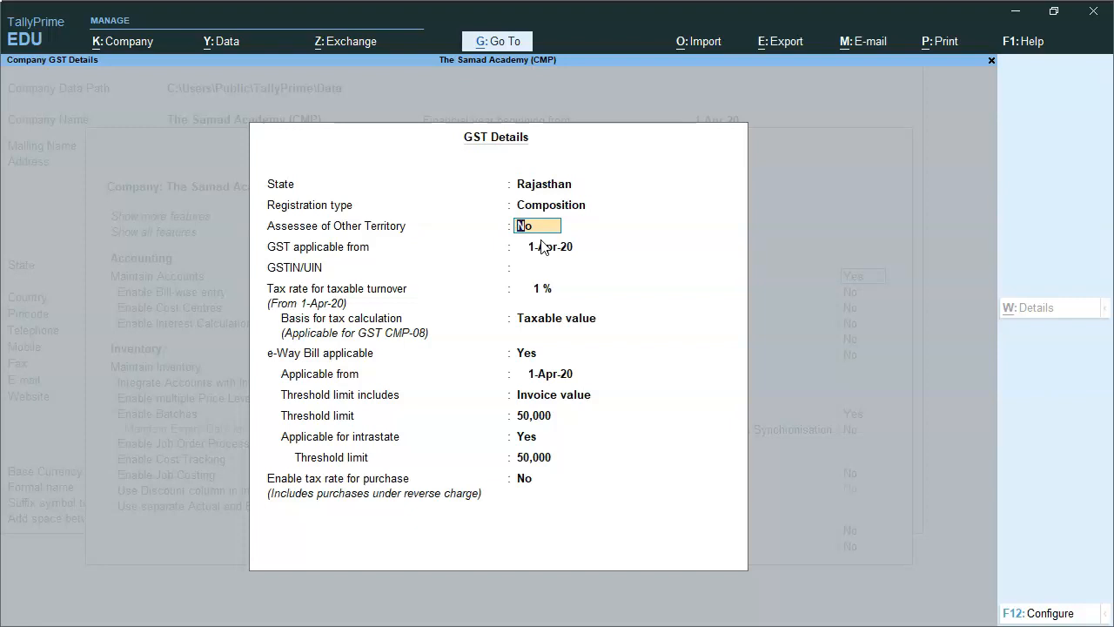
Paste the company's GSTIN/UIN, keeping 1-Apr-20 as the GST start date, and set the tax rate for taxable turnover to 2%.
{"action": "key", "text": "alt+Tab"}
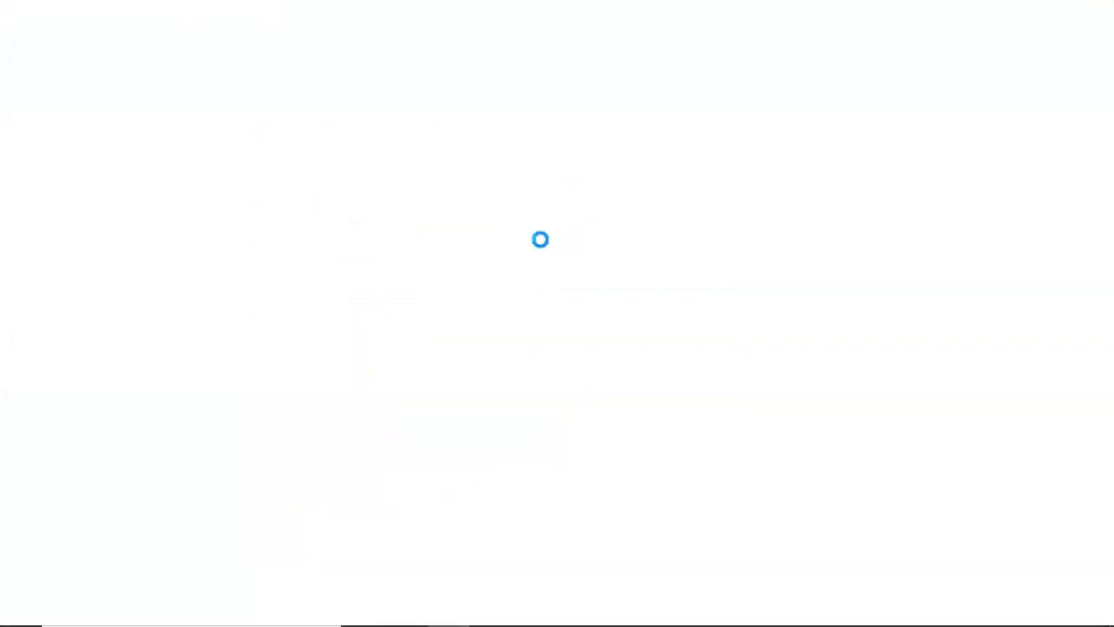
{"action": "left_click", "coordinate": [522, 241]}
{"action": "key", "text": "alt+Tab"}
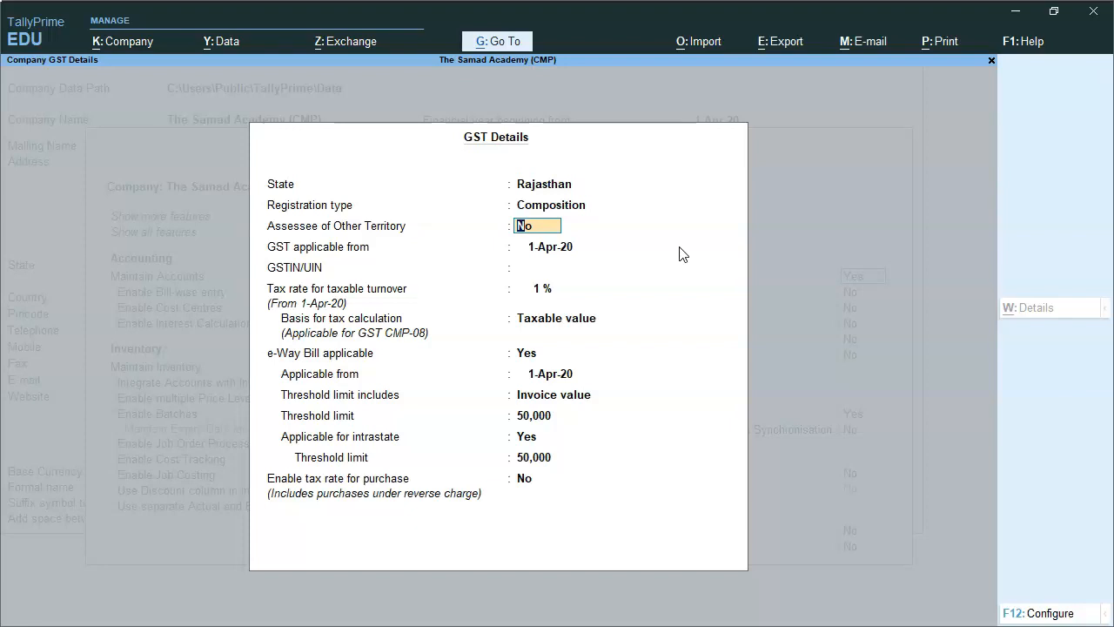
{"action": "key", "text": "Return"}
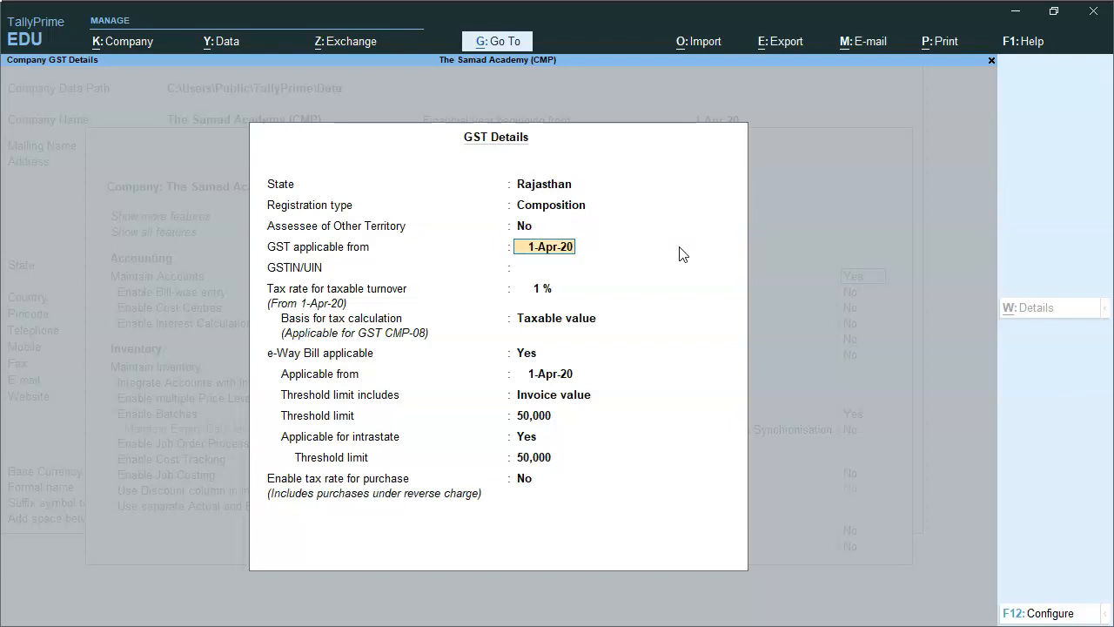
{"action": "key", "text": "Return"}
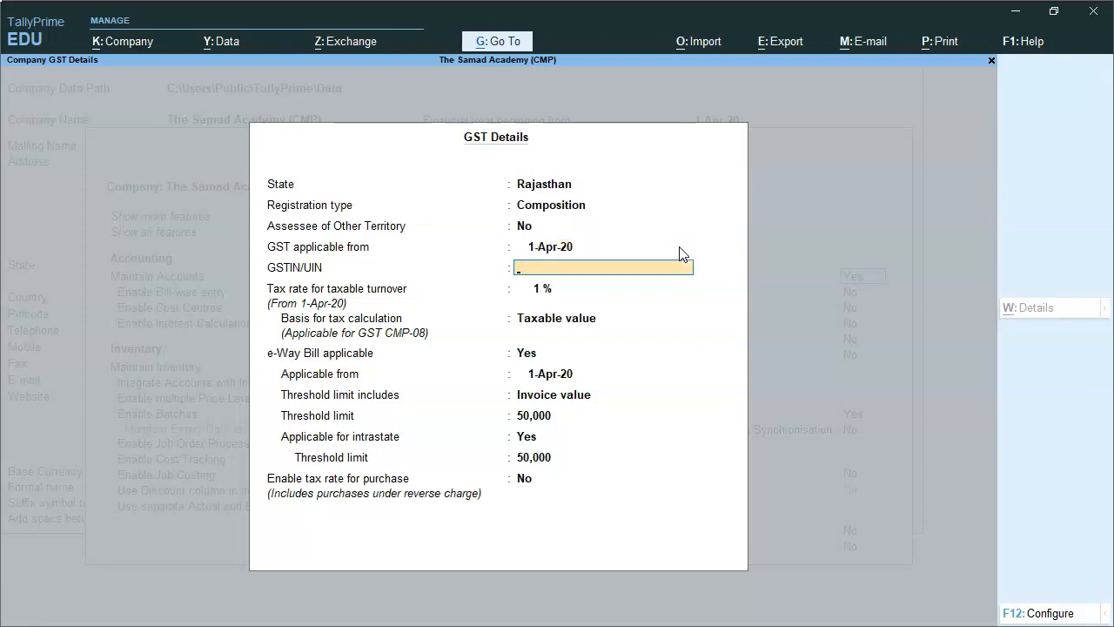
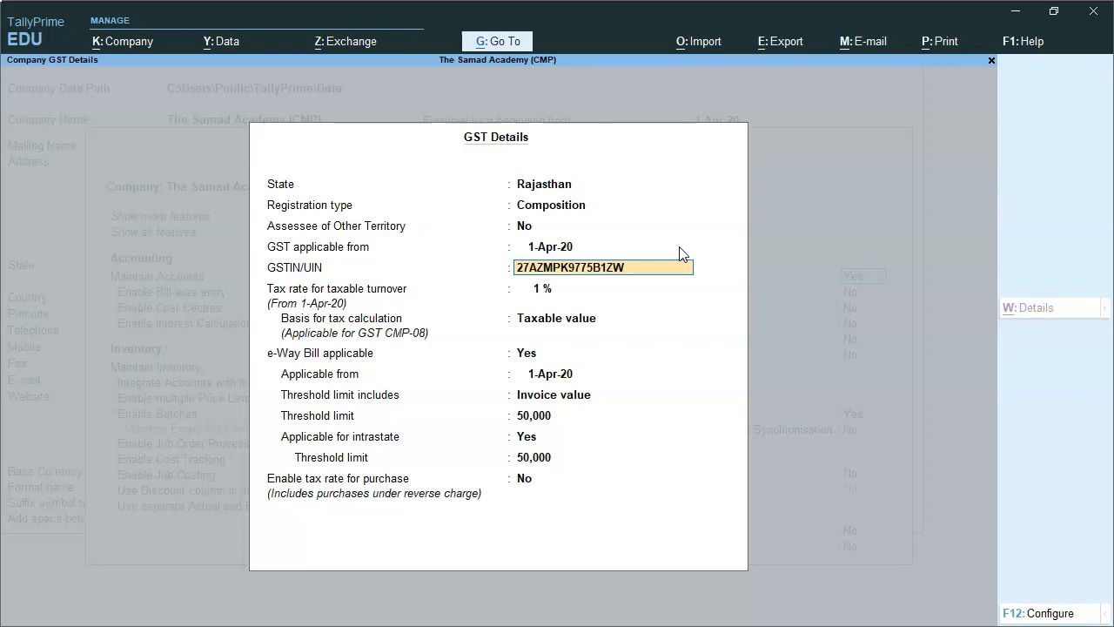
{"action": "key", "text": "Return"}
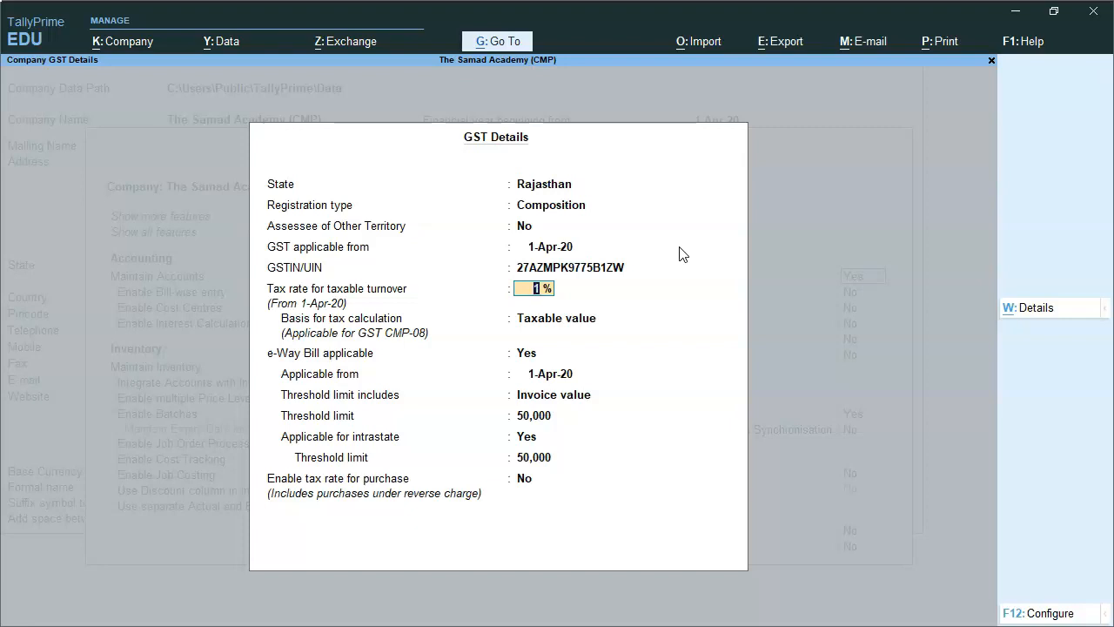
{"action": "type", "text": "2"}
{"action": "key", "text": "Return"}
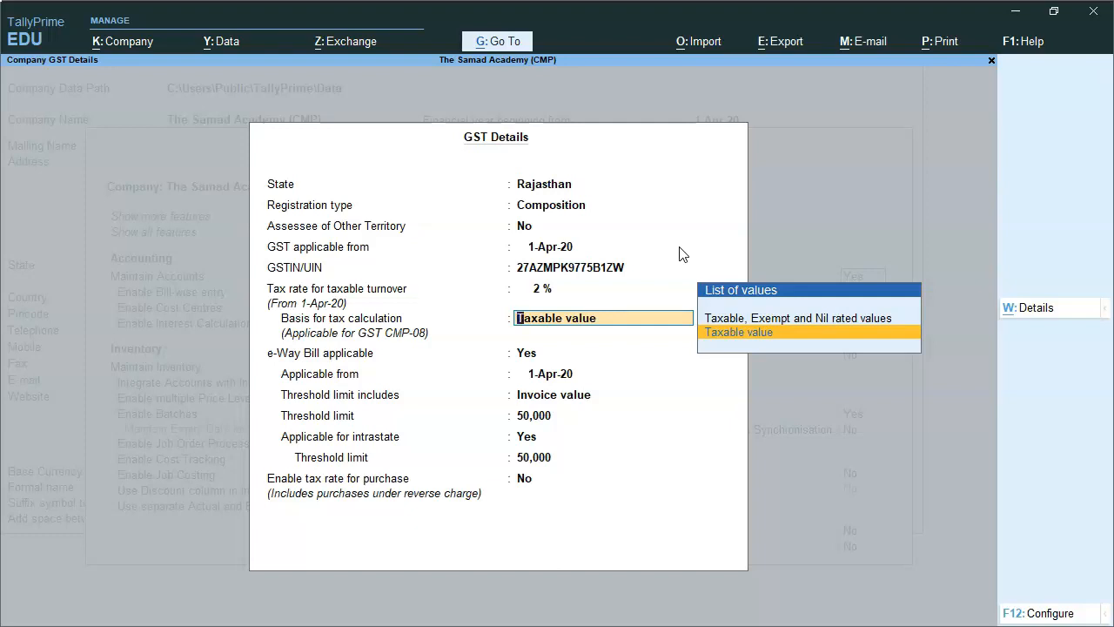
Try Taxable, Exempt and Nil rated values as the basis for tax calculation, and switch back to Taxable value.
{"action": "key", "text": "Up"}
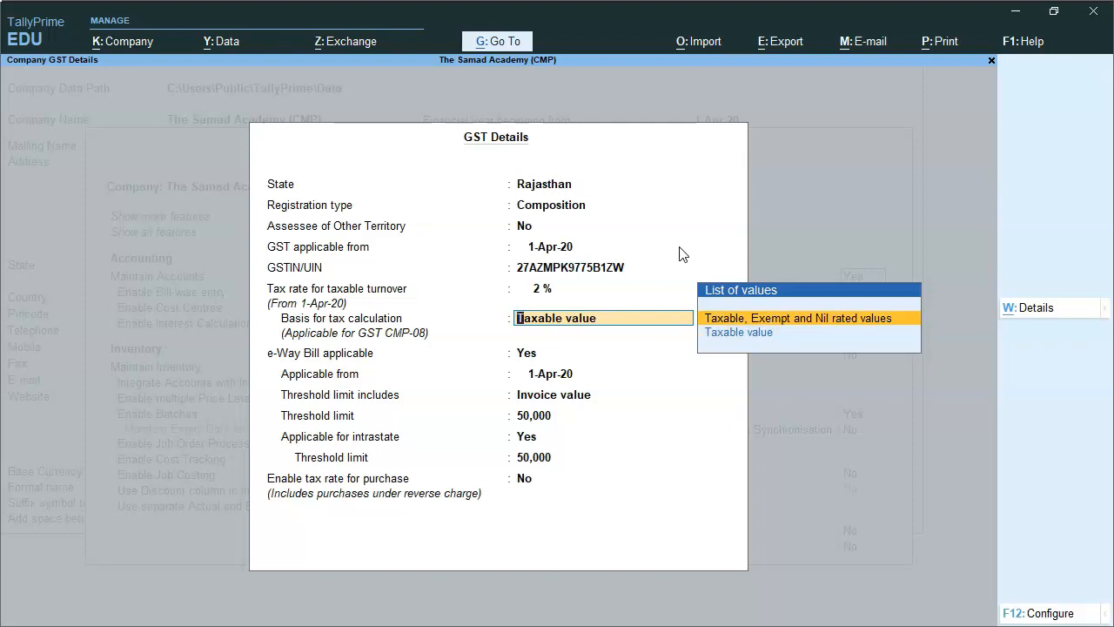
{"action": "key", "text": "Return"}
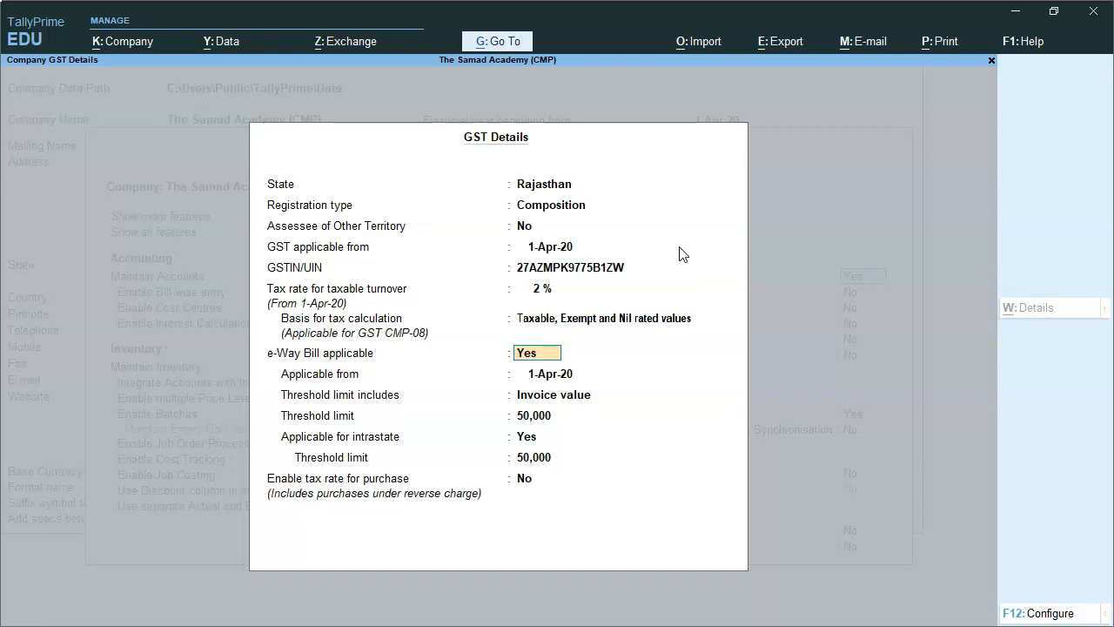
{"action": "key", "text": "BackSpace"}
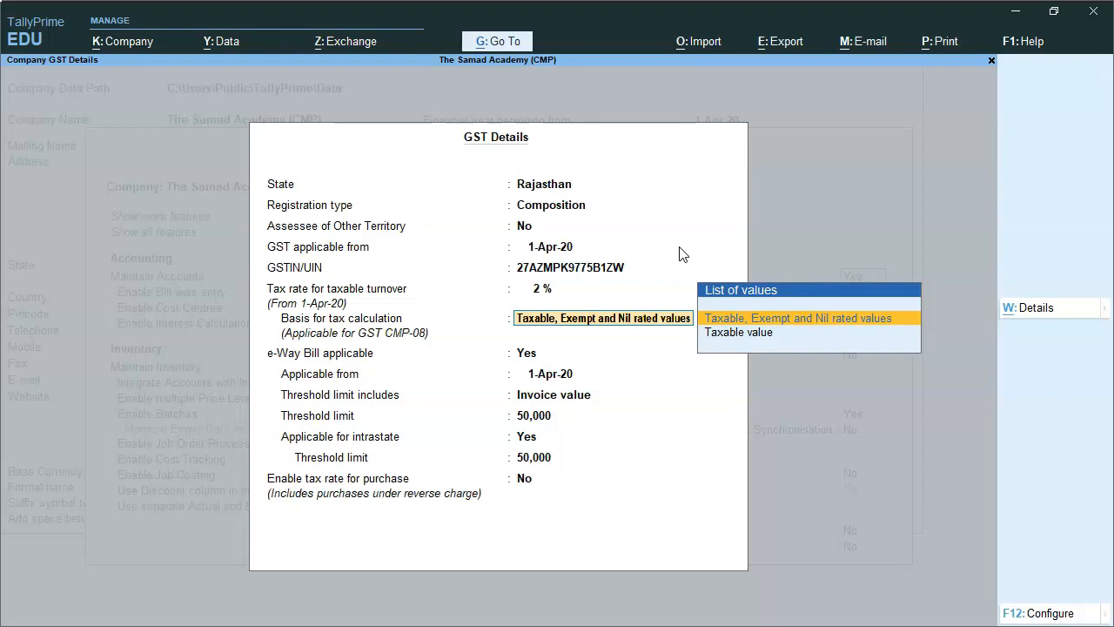
{"action": "key", "text": "Down"}
{"action": "key", "text": "Return"}
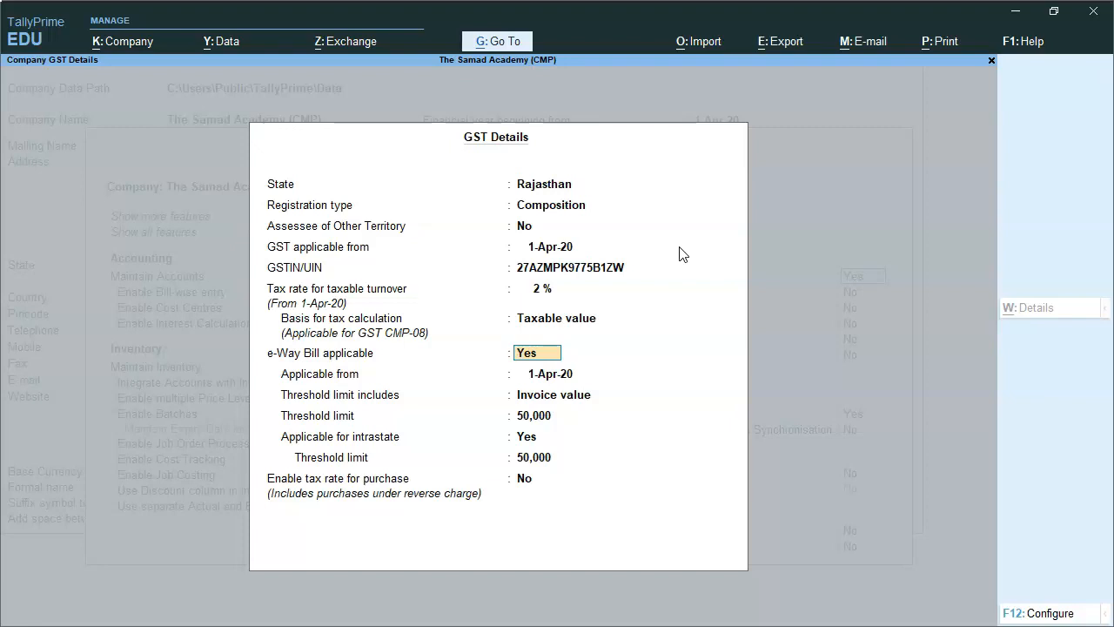
{"action": "key", "text": "BackSpace"}
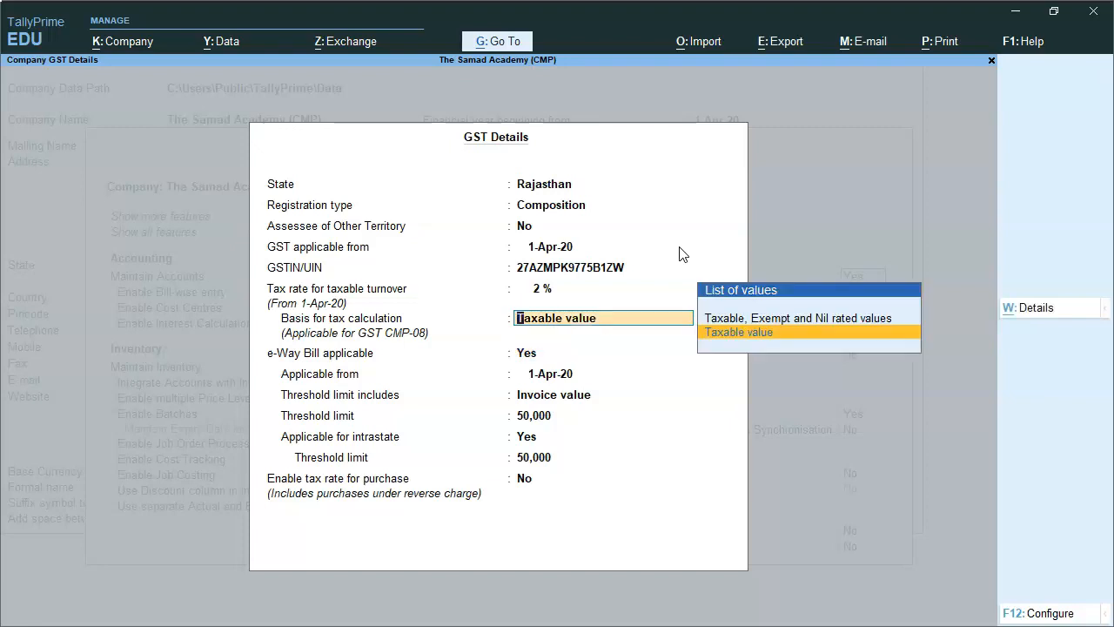
Keep the tax basis and e-Way Bill defaults, enable the tax rate for purchase, and accept the GST details.
{"action": "key", "text": "Return"}
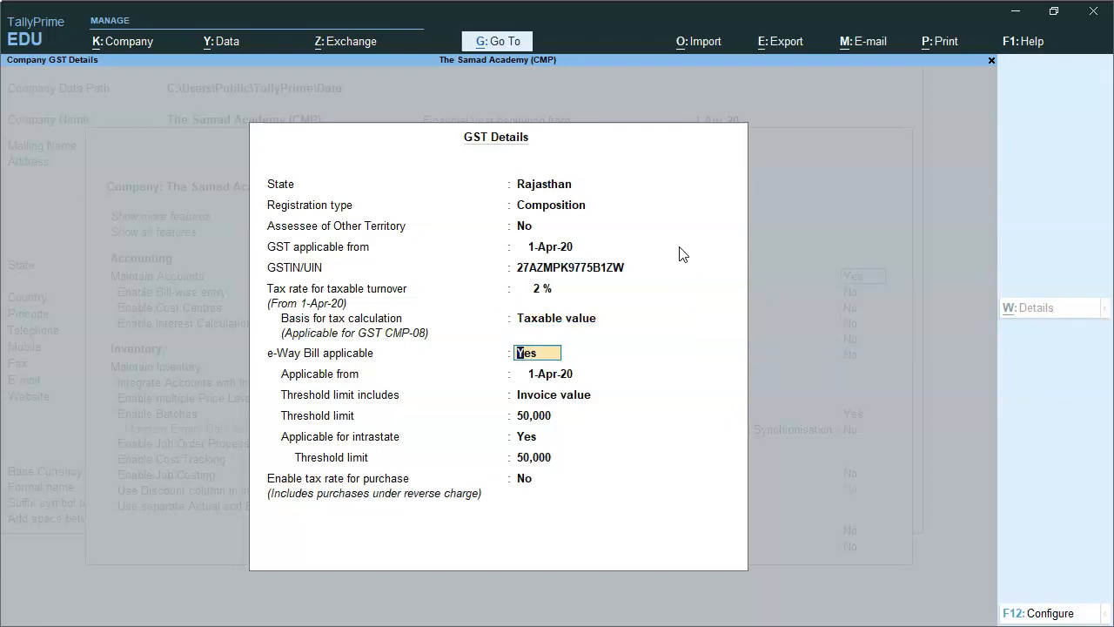
{"action": "key", "text": "Return"}
{"action": "key", "text": "Return"}
{"action": "key", "text": "Return"}
{"action": "key", "text": "Return"}
{"action": "key", "text": "Return"}
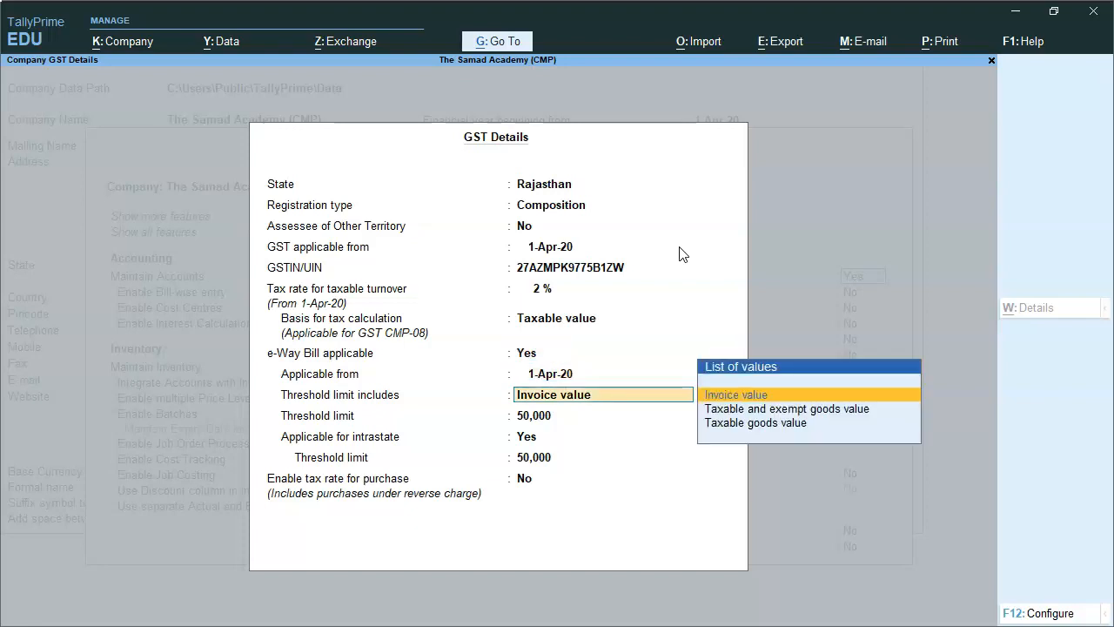
{"action": "key", "text": "Return"}
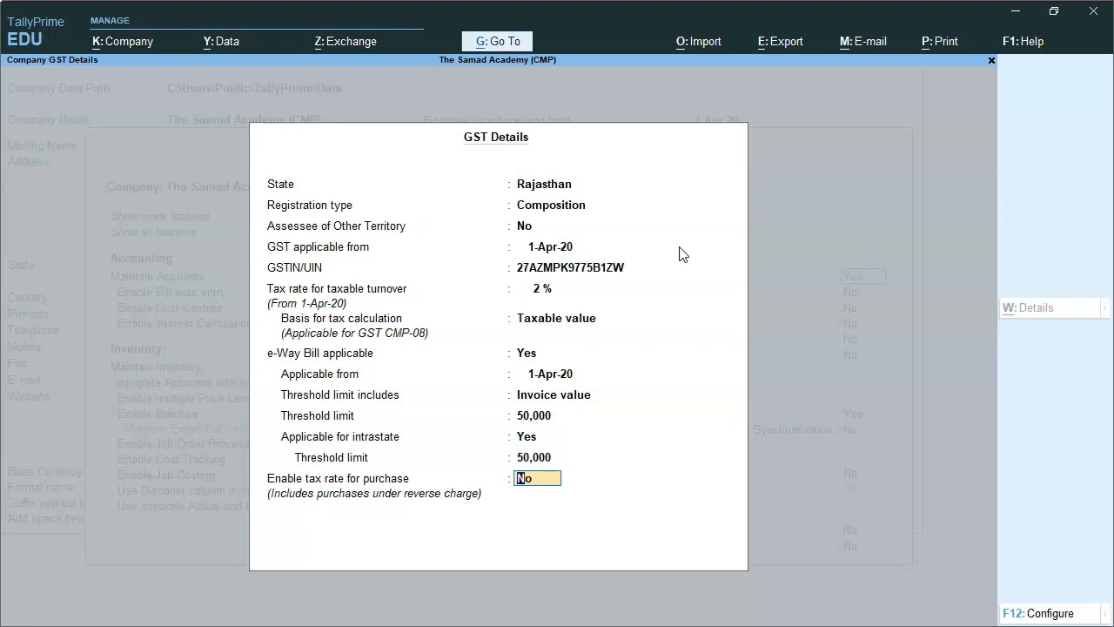
{"action": "type", "text": "Y"}
{"action": "key", "text": "Return"}
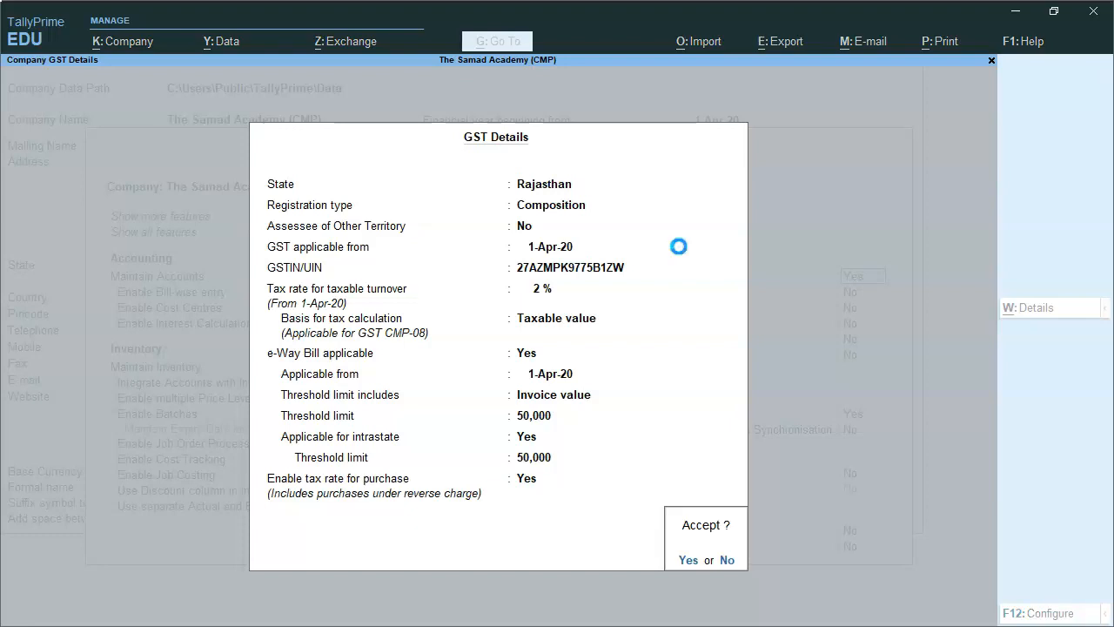
{"action": "key", "text": "Return"}
{"action": "key", "text": "Return"}
{"action": "key", "text": "Return"}
{"action": "key", "text": "Return"}
{"action": "key", "text": "Return"}
{"action": "key", "text": "Return"}
{"action": "key", "text": "Return"}
{"action": "key", "text": "Return"}
{"action": "key", "text": "Return"}
{"action": "key", "text": "Return"}
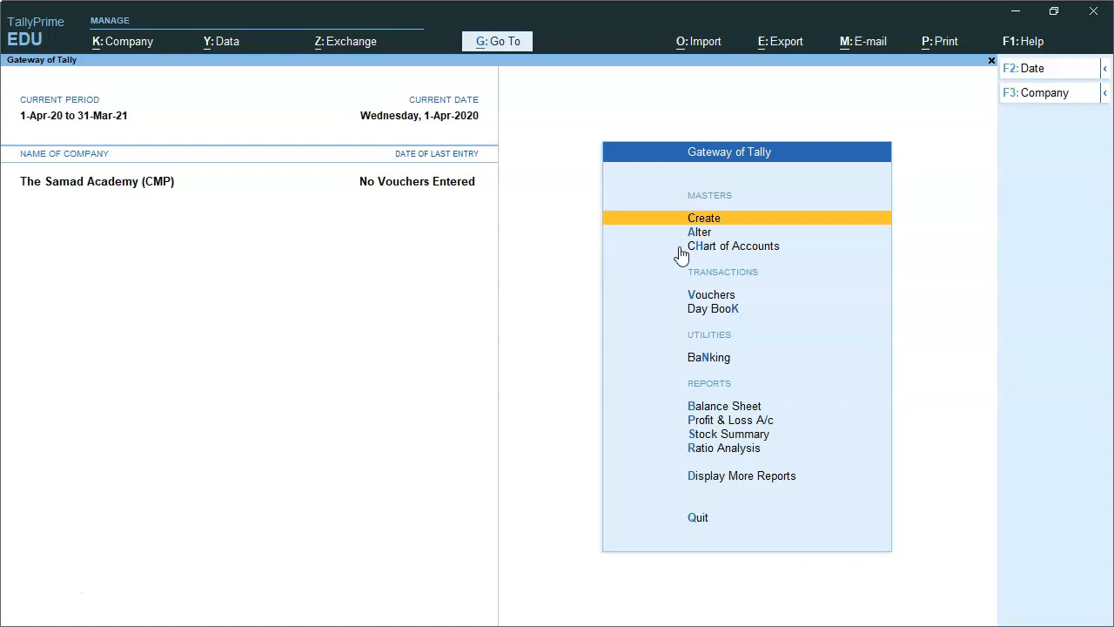
Start a new ledger named Sales Account and place it under the Sales Accounts group.
{"action": "key", "text": "Return"}
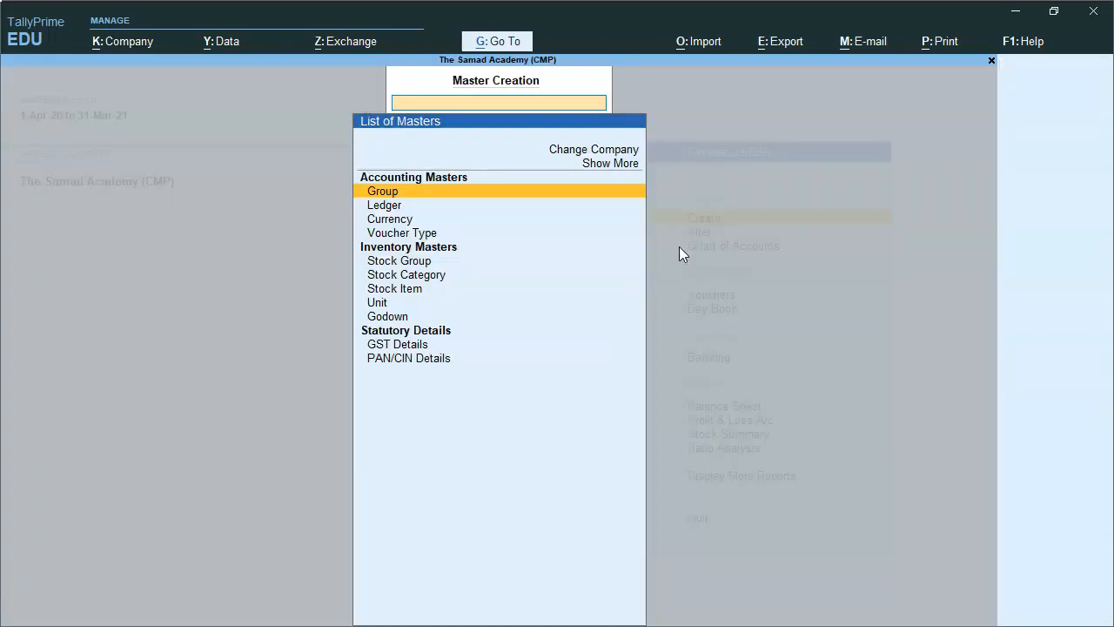
{"action": "key", "text": "Down"}
{"action": "key", "text": "Return"}
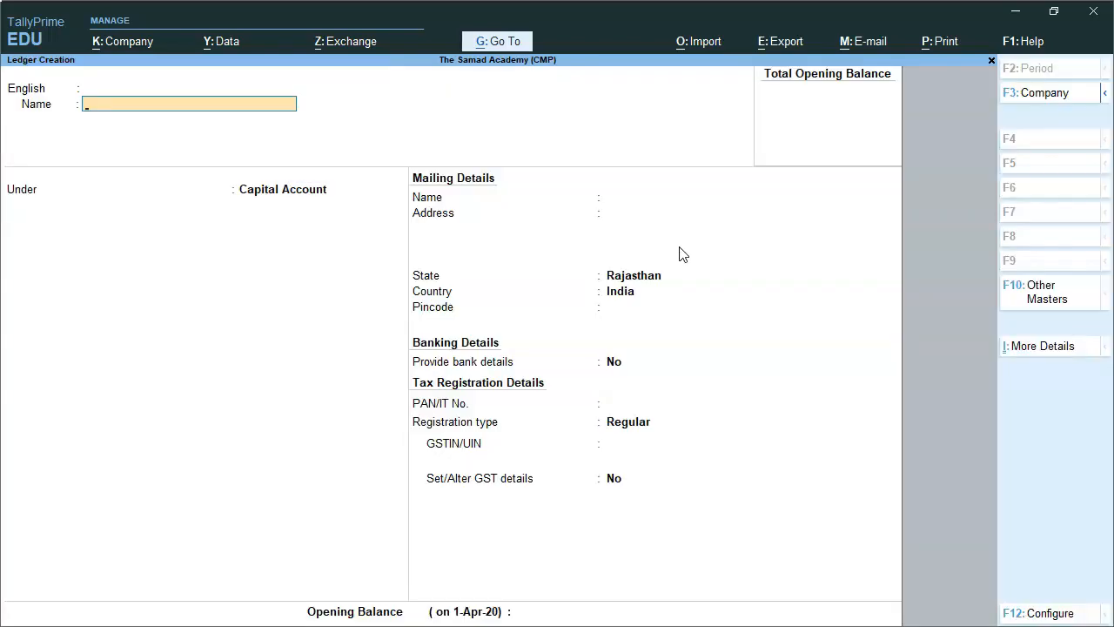
{"action": "type", "text": "Sales Account"}
{"action": "key", "text": "Return"}
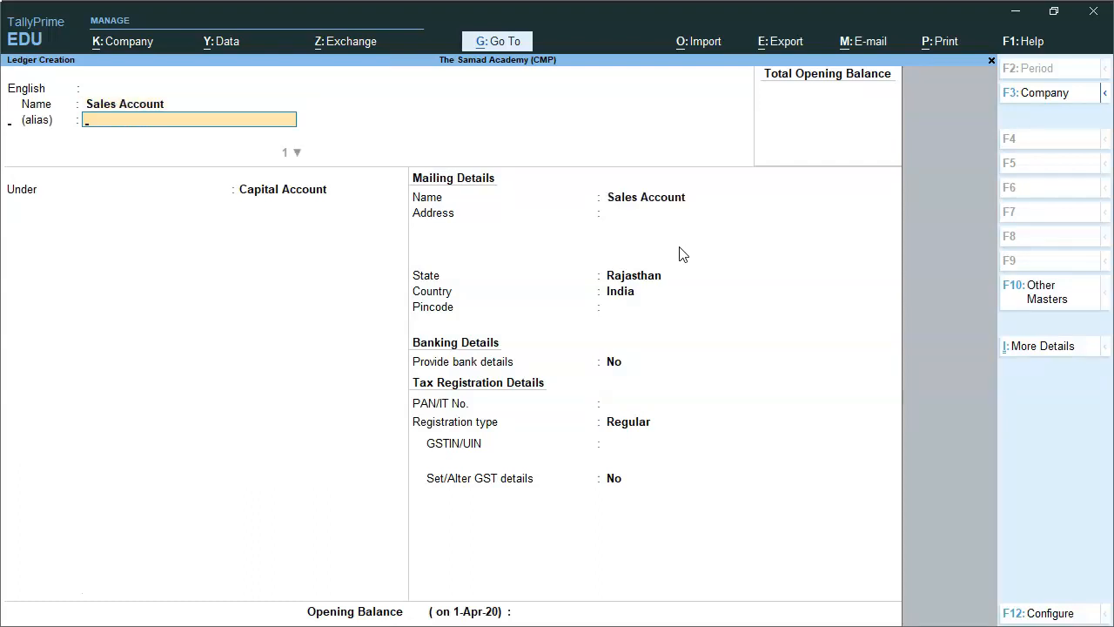
{"action": "key", "text": "Return"}
{"action": "type", "text": "Sa"}
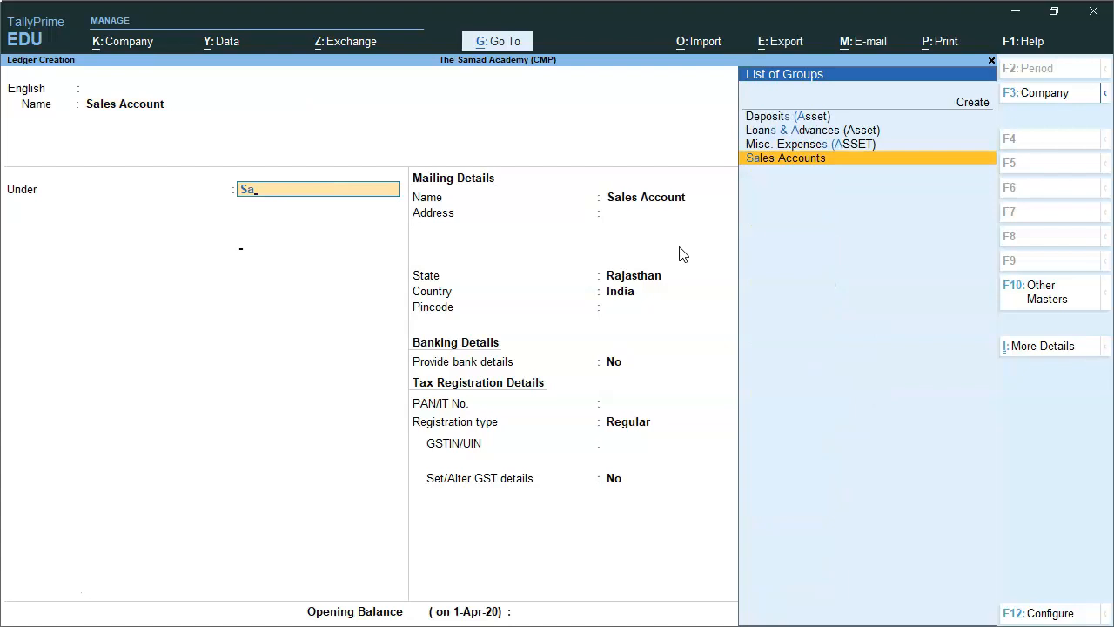
{"action": "key", "text": "Return"}
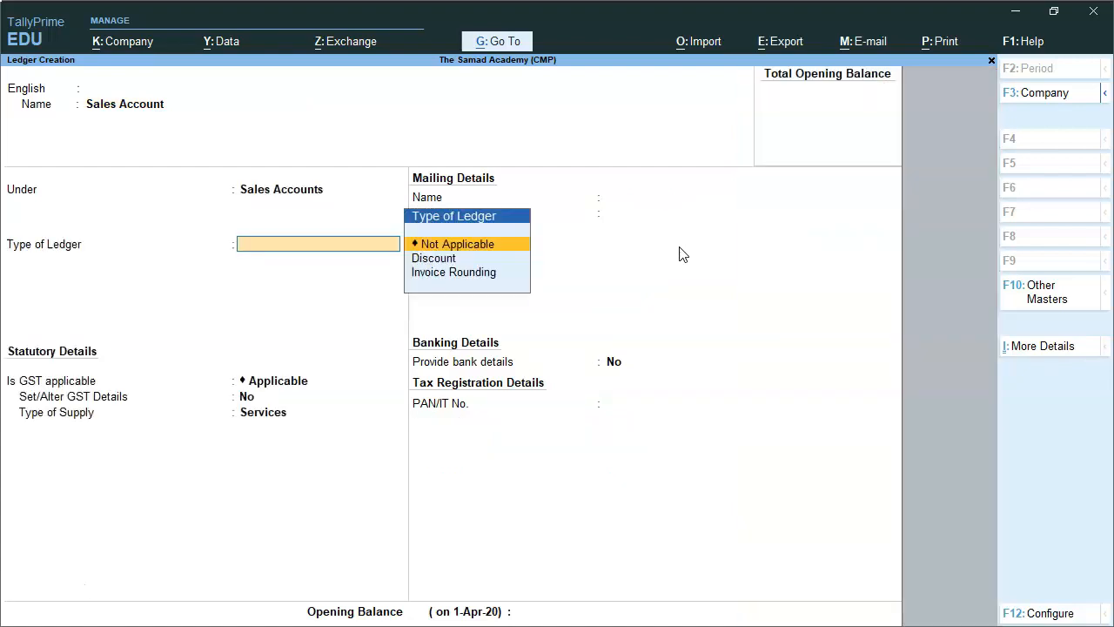
Keep the ledger type Not Applicable and GST Applicable, set the type of supply to Goods, and save the Sales Account ledger.
{"action": "key", "text": "Return"}
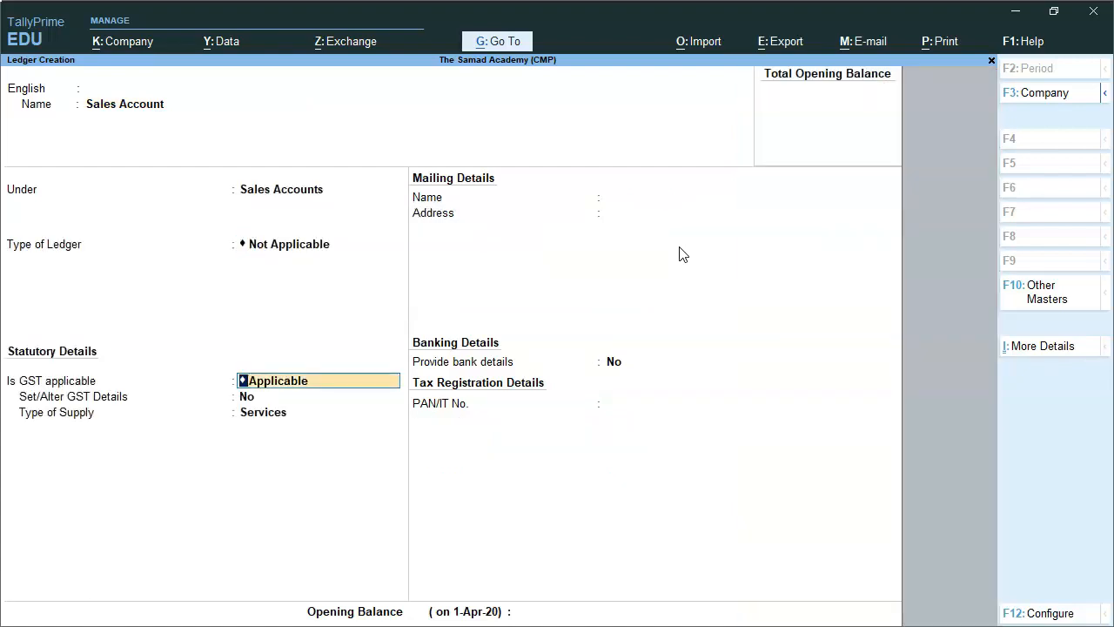
{"action": "key", "text": "Return"}
{"action": "key", "text": "Return"}
{"action": "key", "text": "Up"}
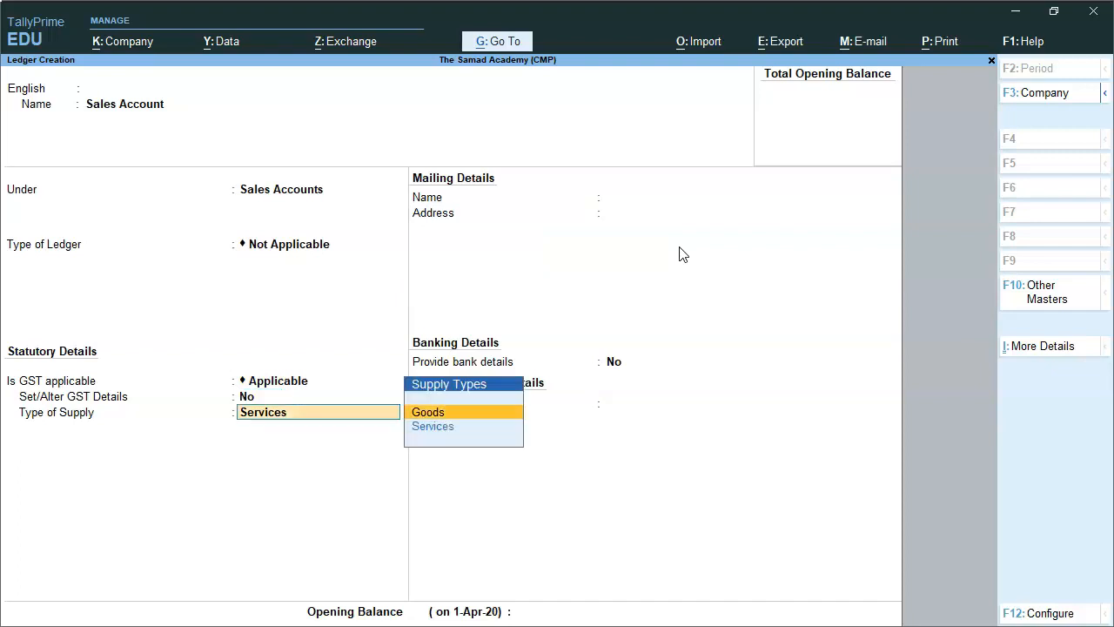
{"action": "key", "text": "Return"}
{"action": "key", "text": "Return"}
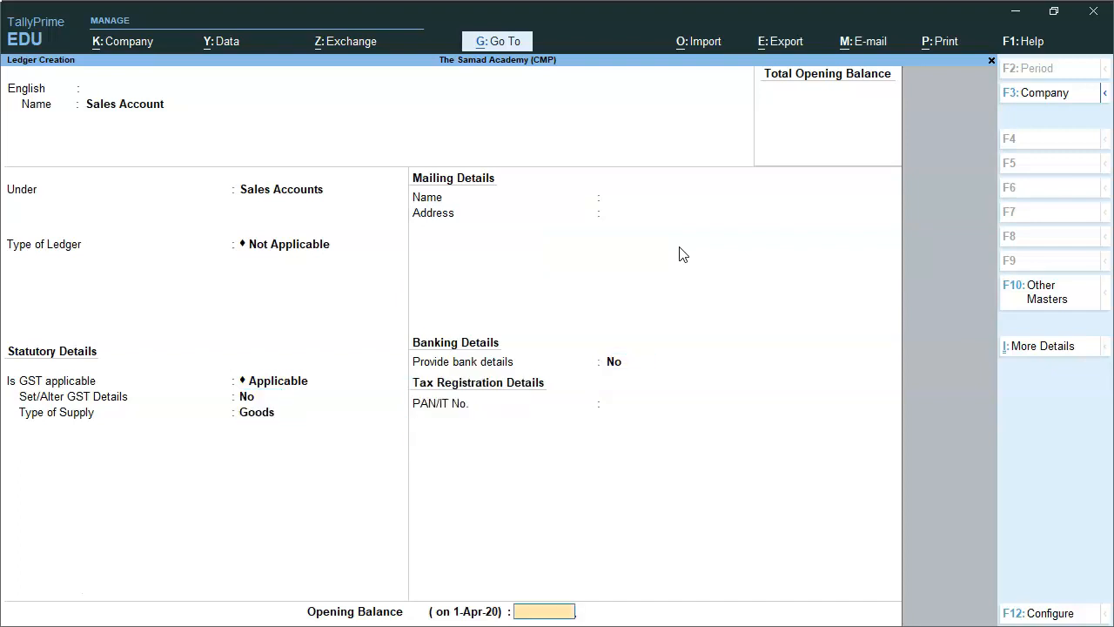
{"action": "key", "text": "Return"}
Name the new ledger Purchase Account and place it under the Purchase Accounts group.
{"action": "key", "text": "Return"}
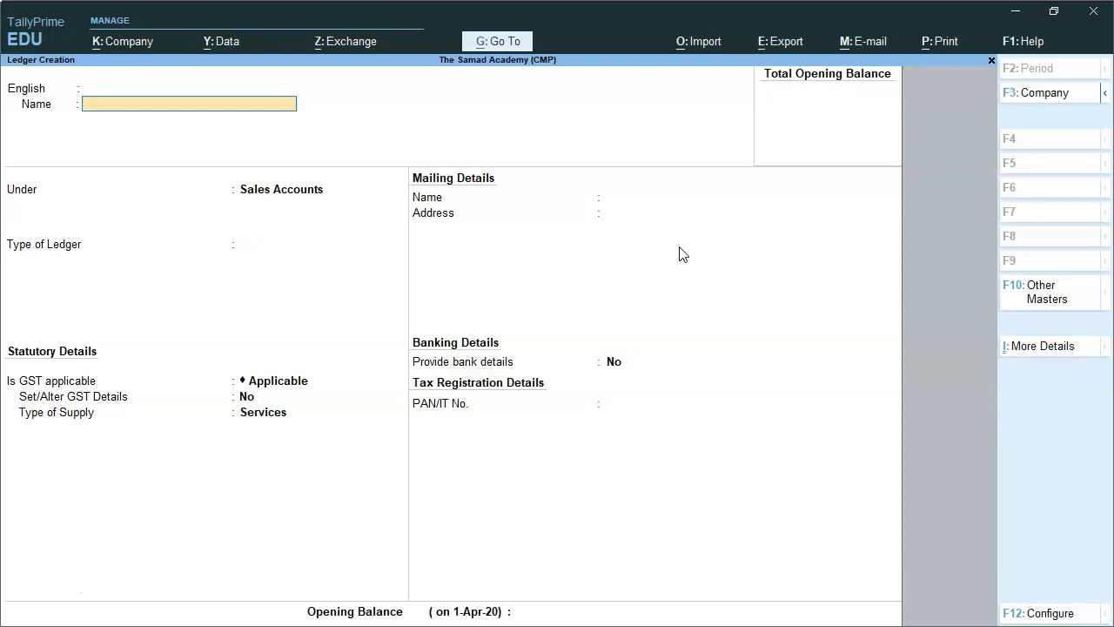
{"action": "type", "text": "Purchase Account"}
{"action": "key", "text": "Return"}
{"action": "key", "text": "Return"}
{"action": "type", "text": "Pur"}
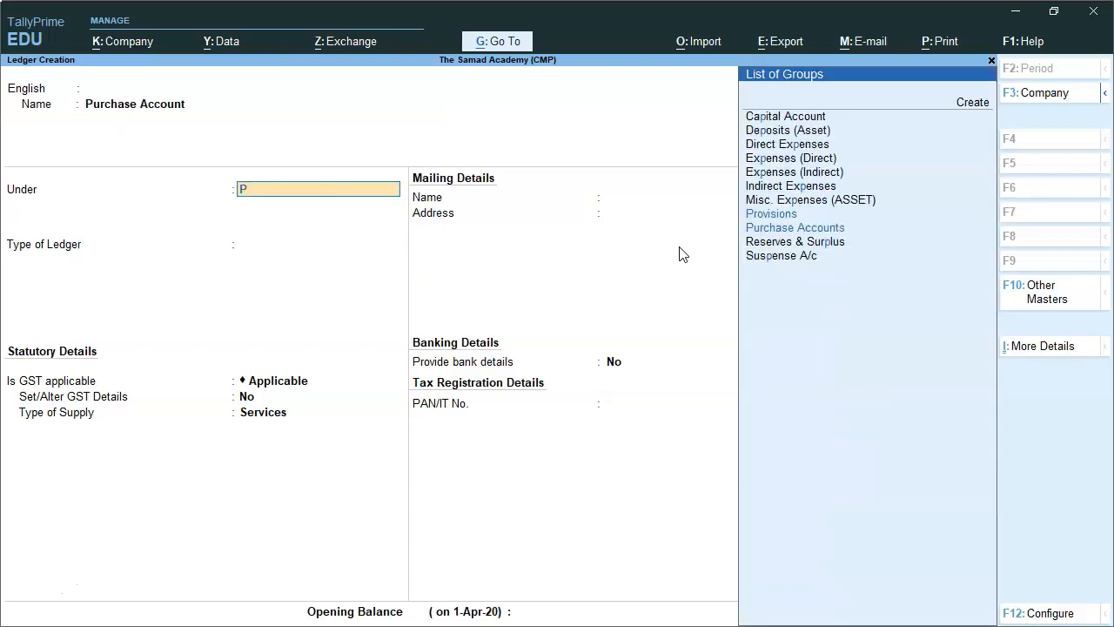
{"action": "key", "text": "Return"}
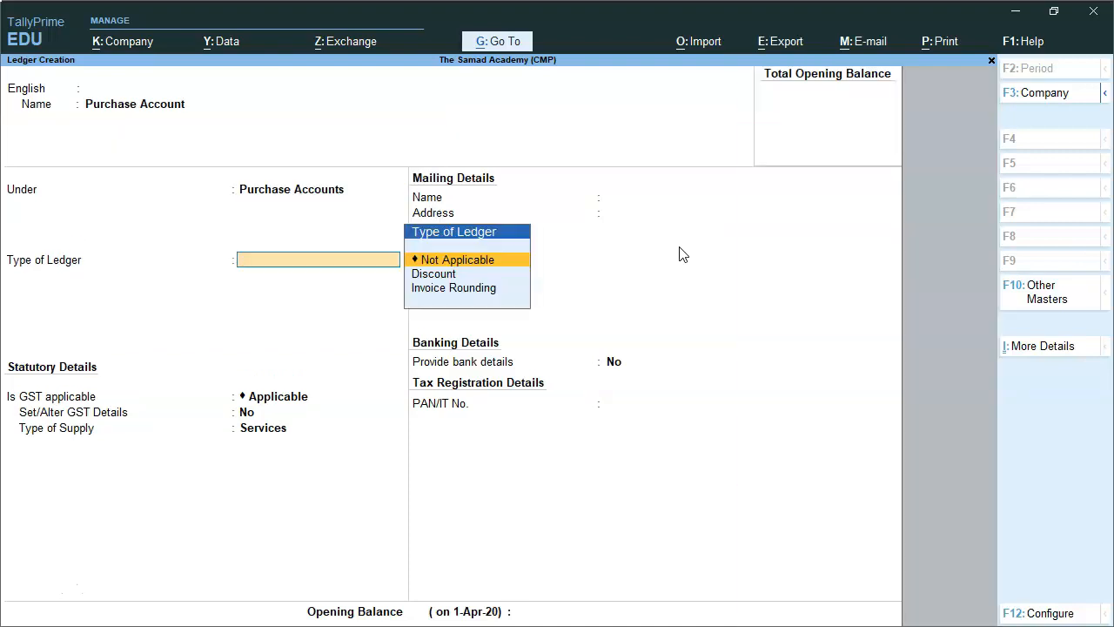
{"action": "key", "text": "BackSpace"}
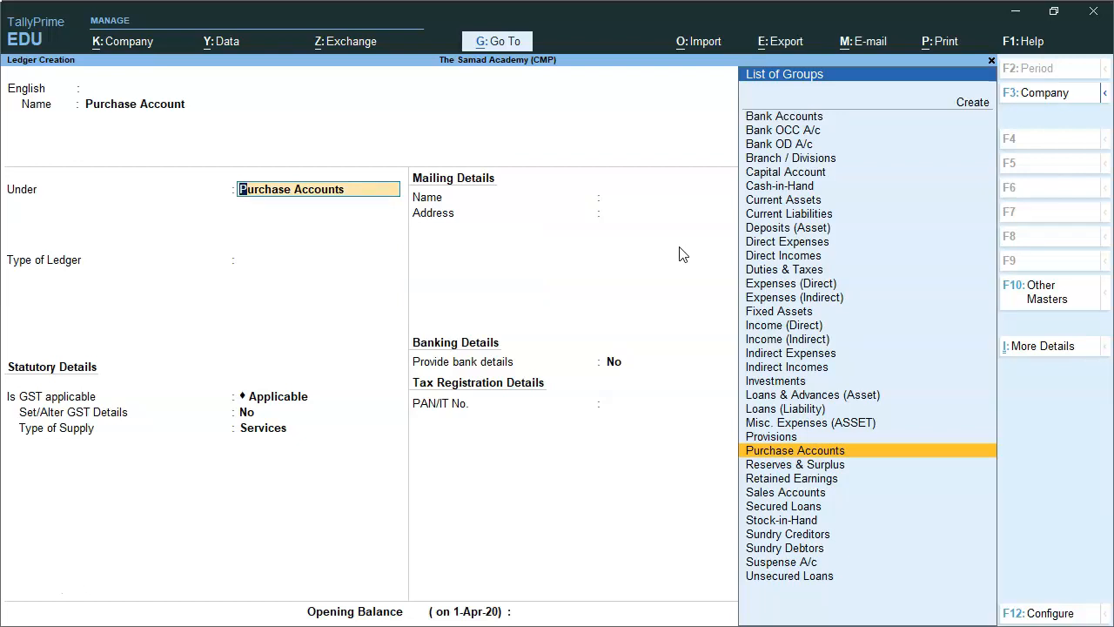
{"action": "key", "text": "Return"}
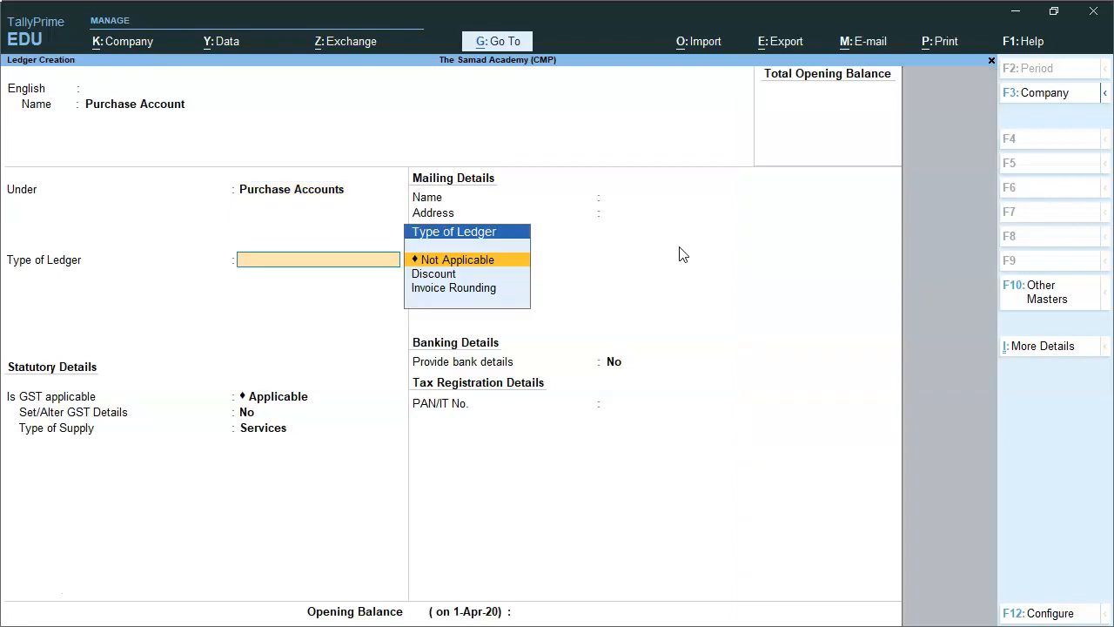
Keep the Purchase Account's ledger type as Not Applicable and its GST applicability as Applicable.
{"action": "key", "text": "Return"}
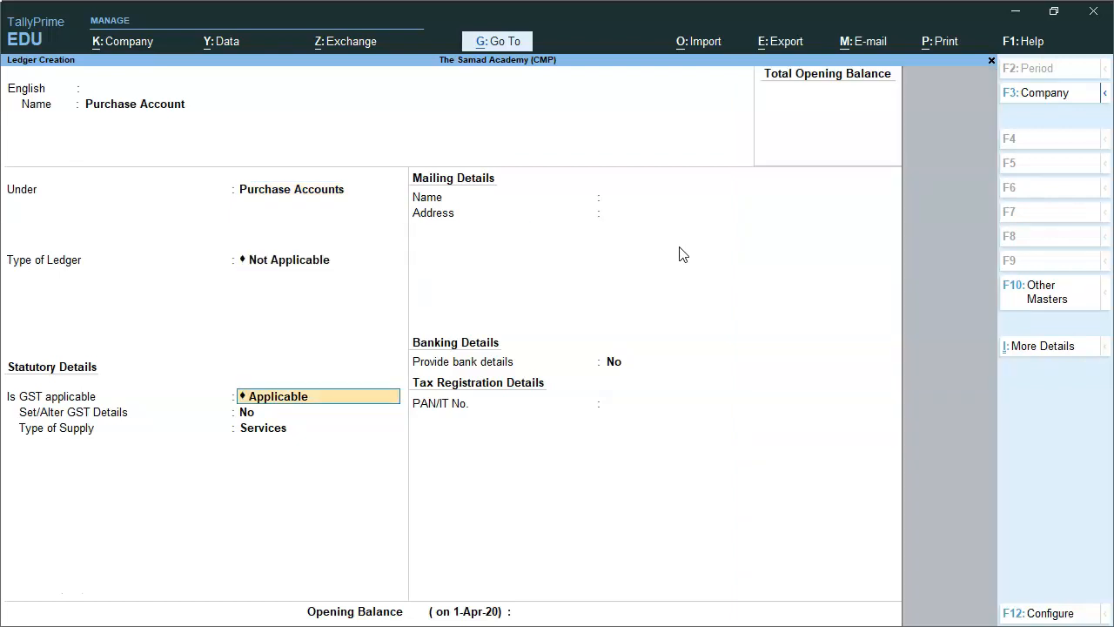
{"action": "key", "text": "BackSpace"}
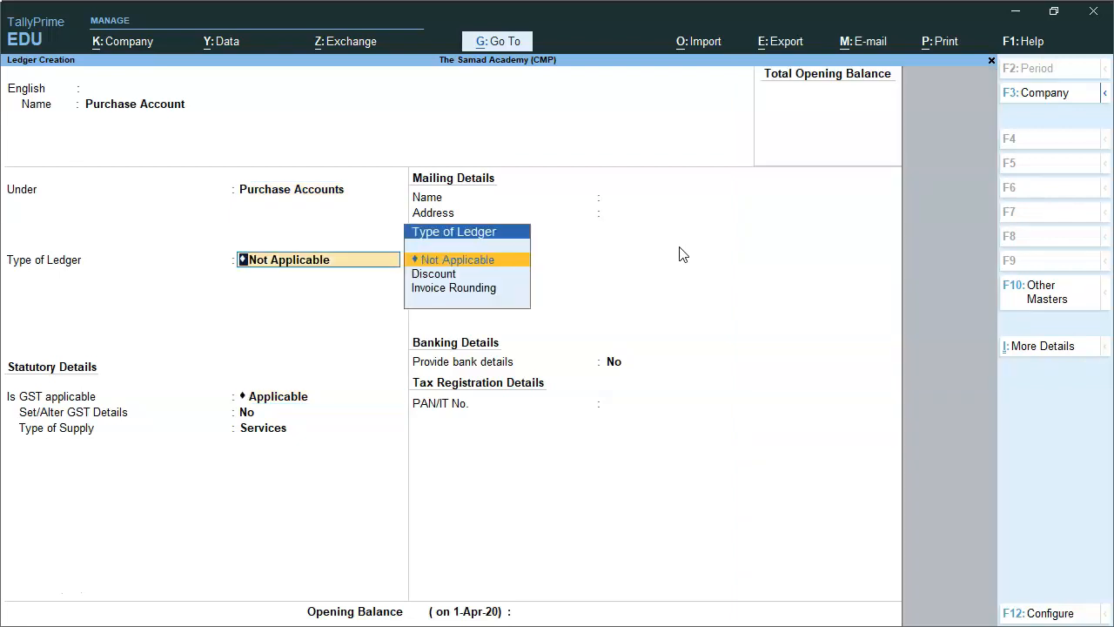
{"action": "key", "text": "Return"}
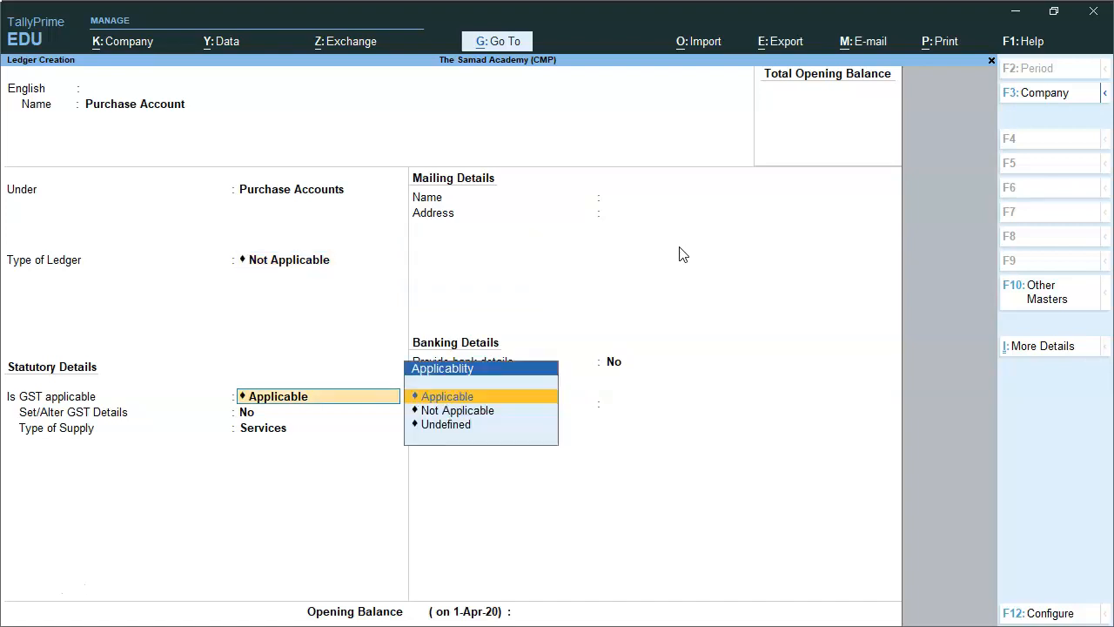
{"action": "key", "text": "Down"}
{"action": "key", "text": "Down"}
{"action": "key", "text": "Up"}
{"action": "key", "text": "Up"}
{"action": "key", "text": "Return"}
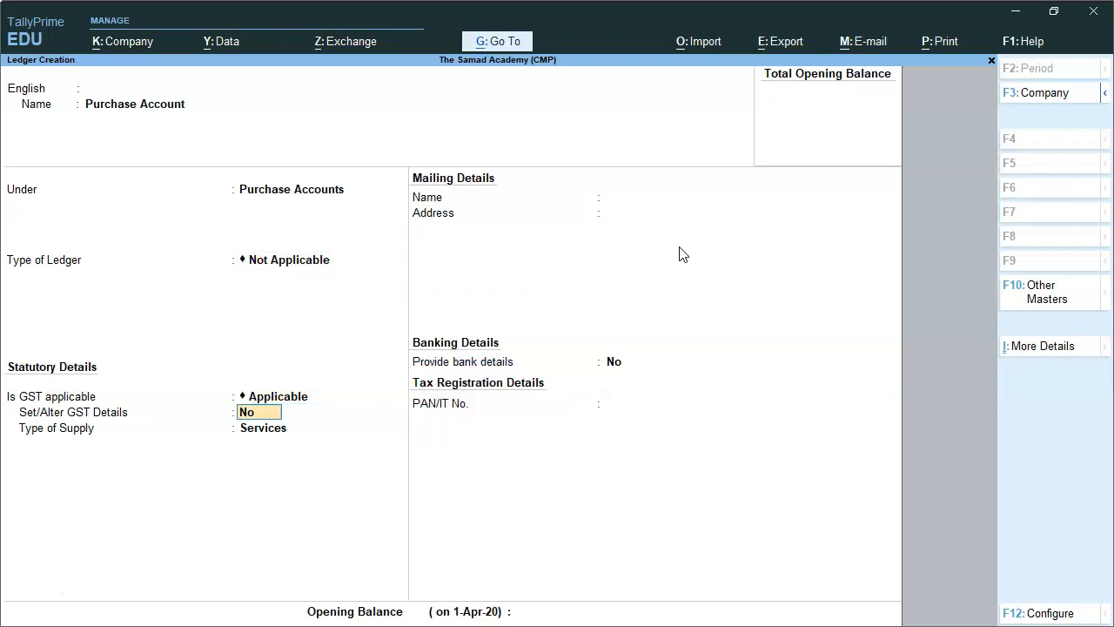
Leave Set/Alter GST Details at No, set the type of supply to Goods, and save the Purchase Account ledger.
{"action": "key", "text": "Return"}
{"action": "key", "text": "Up"}
{"action": "key", "text": "Return"}
{"action": "key", "text": "Return"}
{"action": "key", "text": "Return"}
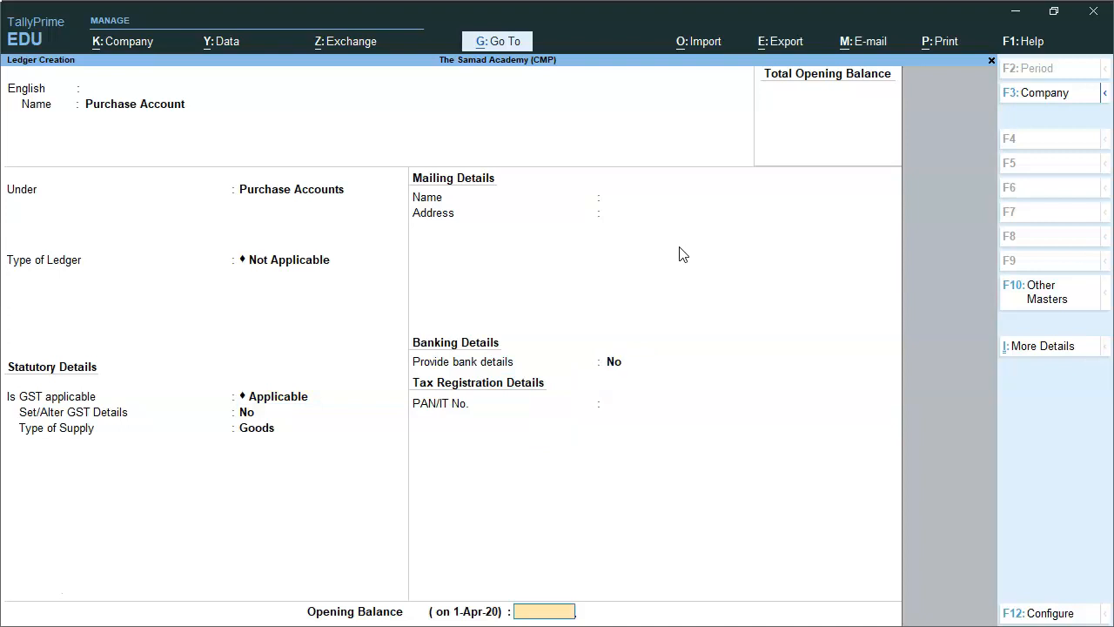
{"action": "key", "text": "Return"}
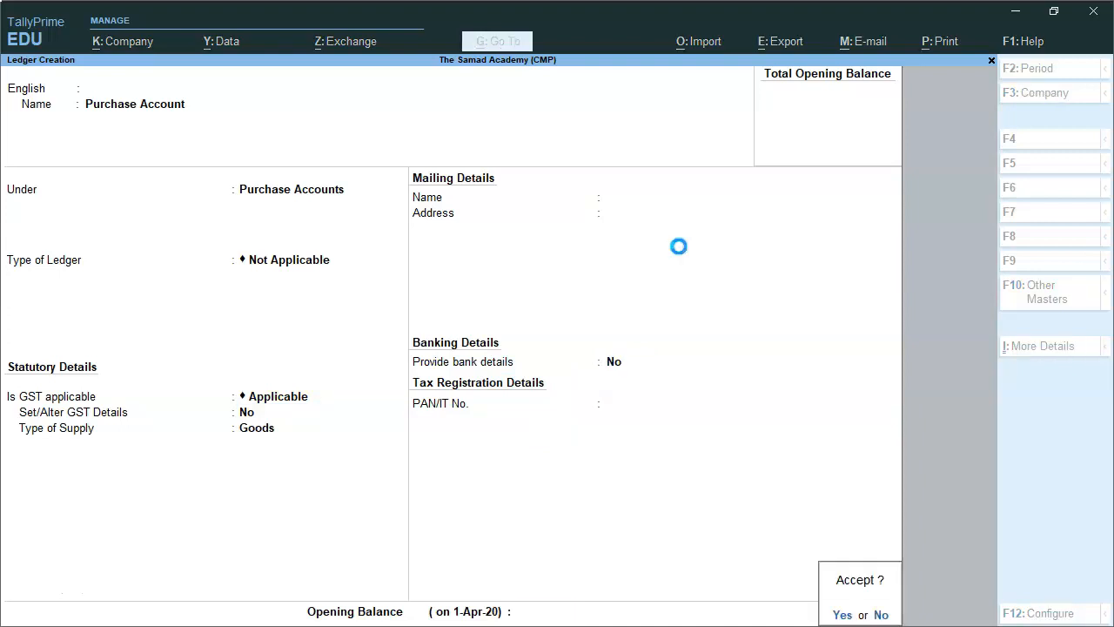
{"action": "key", "text": "Return"}
Name the new ledger Service Expenses and place it under the Indirect Expenses group.
{"action": "type", "text": "Serv"}
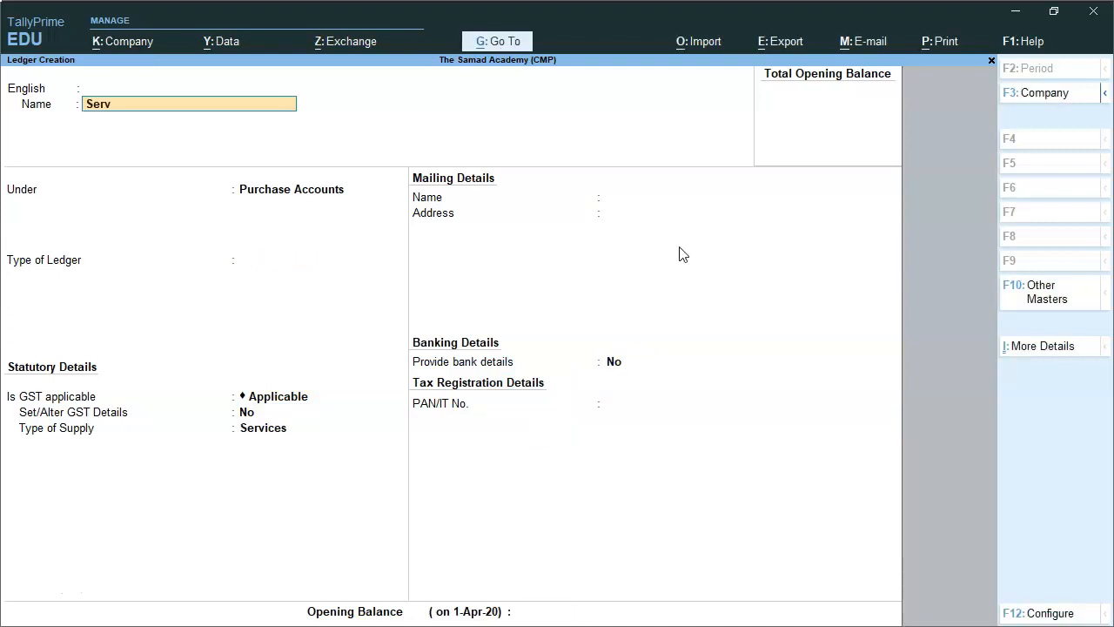
{"action": "type", "text": "ice Expenses"}
{"action": "key", "text": "Return"}
{"action": "key", "text": "Return"}
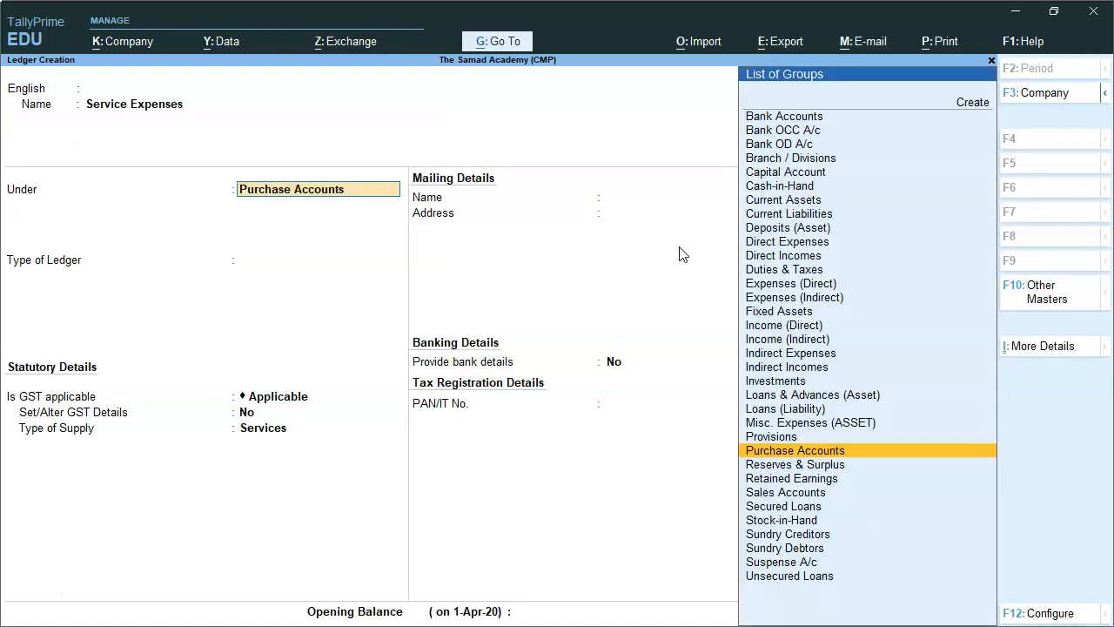
{"action": "type", "text": "ind"}
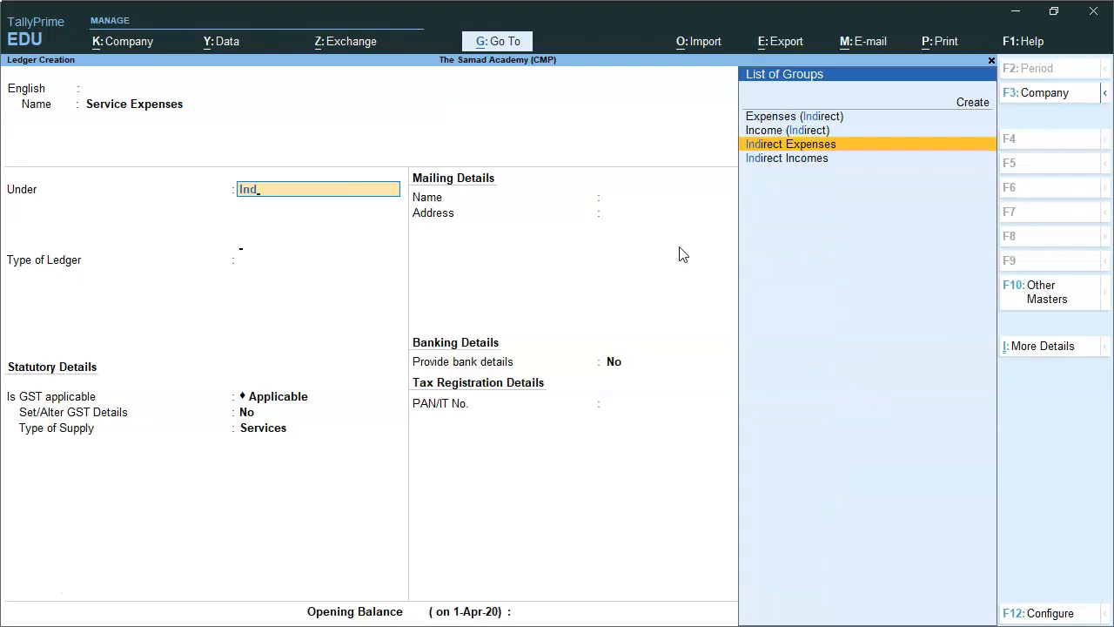
{"action": "key", "text": "Return"}
Enable the GST details for Service Expenses and enter HSN/SAC 996585, leaving the description blank and non-GST goods at No.
{"action": "key", "text": "y"}
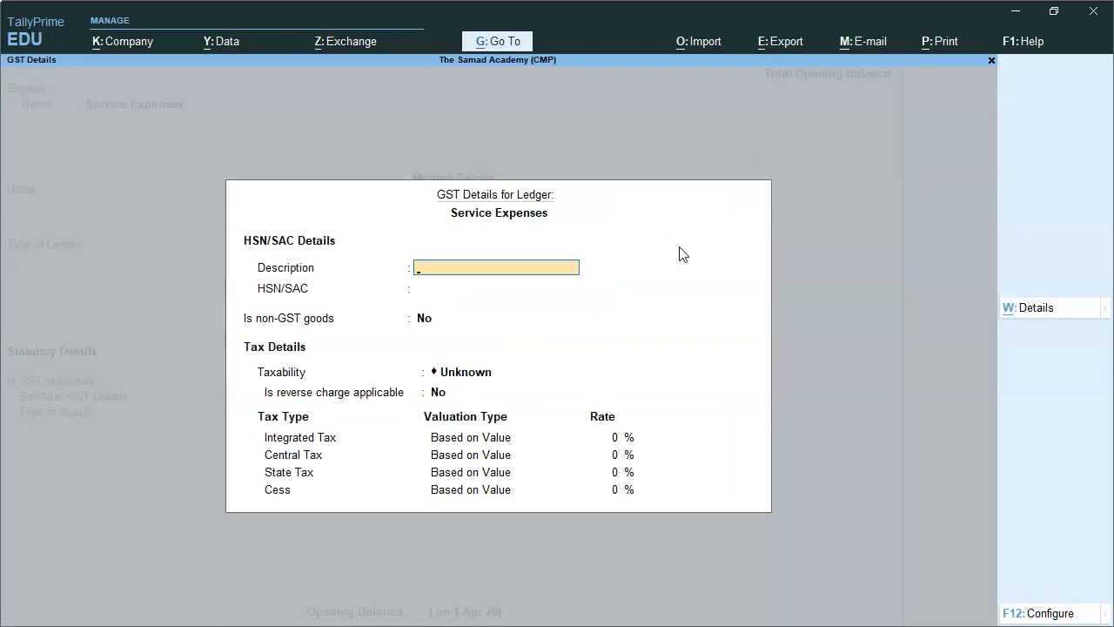
{"action": "key", "text": "Return"}
{"action": "type", "text": "99658"}
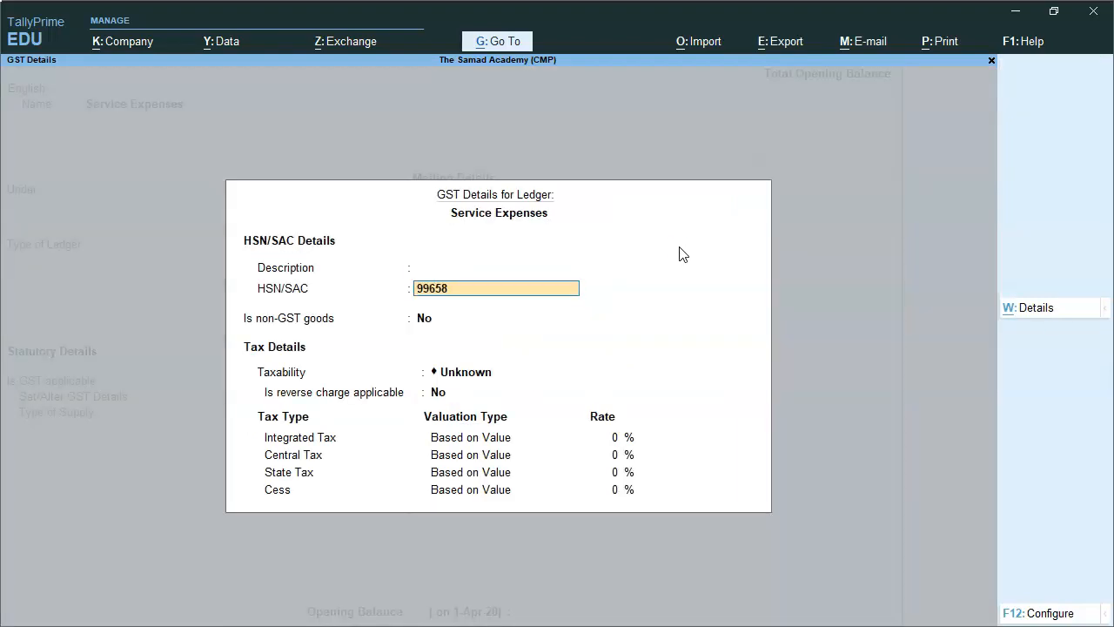
{"action": "type", "text": "5"}
{"action": "key", "text": "Return"}
Set the Service Expenses taxability to Taxable with an integrated tax rate of 18%.
{"action": "key", "text": "Return"}
{"action": "key", "text": "Down"}
{"action": "key", "text": "Down"}
{"action": "key", "text": "Down"}
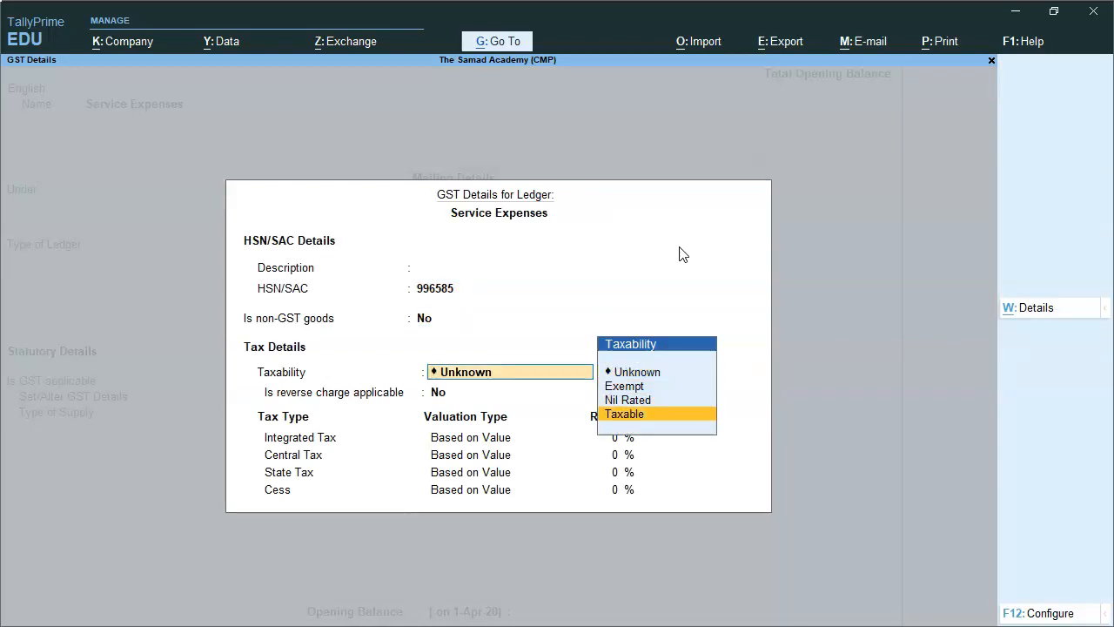
{"action": "key", "text": "Return"}
{"action": "type", "text": "18"}
Accept the GST details with cess at 0%, keep the type of supply as Services, and save the Service Expenses ledger.
{"action": "key", "text": "Return"}
{"action": "key", "text": "Return"}
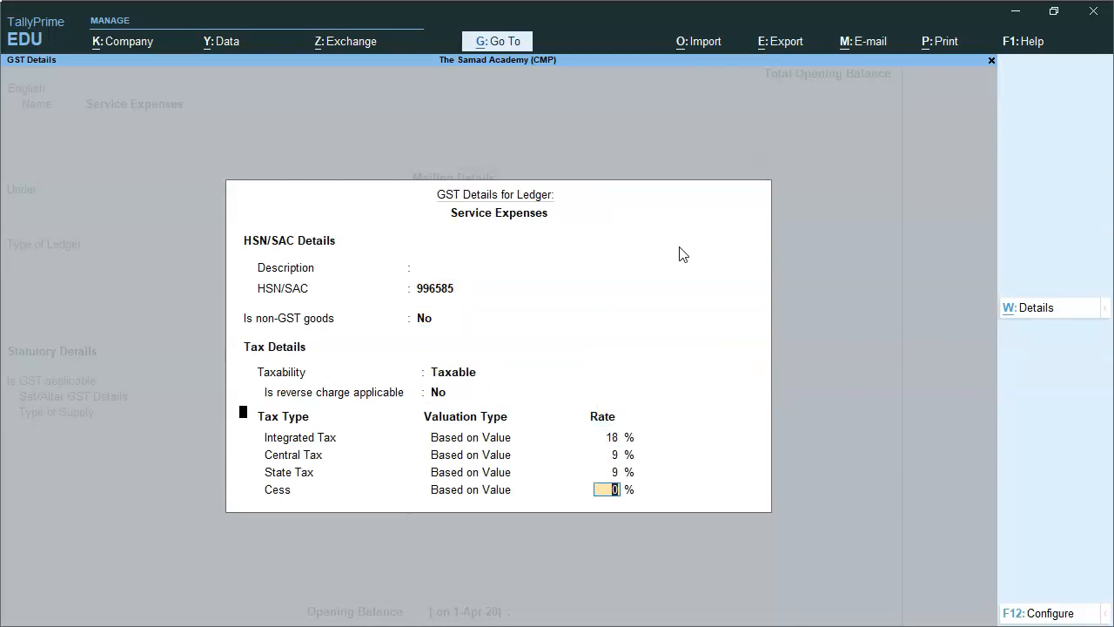
{"action": "key", "text": "Return"}
{"action": "key", "text": "Return"}
{"action": "key", "text": "Return"}
{"action": "key", "text": "Return"}
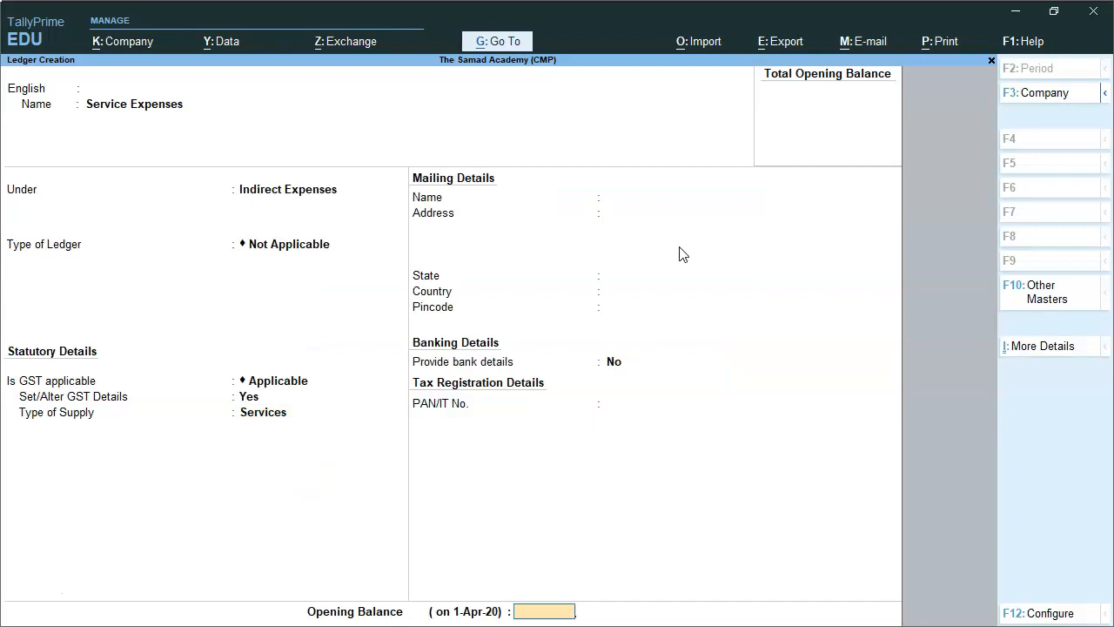
{"action": "key", "text": "Return"}
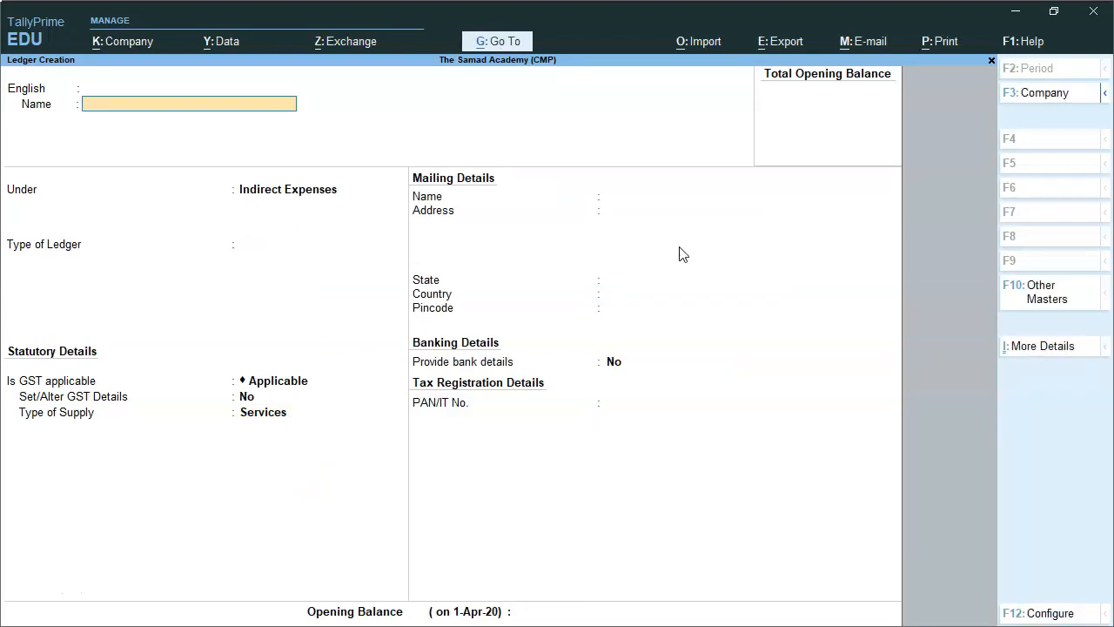
Name the new ledger Debtor and place it under the Sundry Debtors group.
{"action": "type", "text": "Debtor"}
{"action": "key", "text": "Return"}
{"action": "key", "text": "Return"}
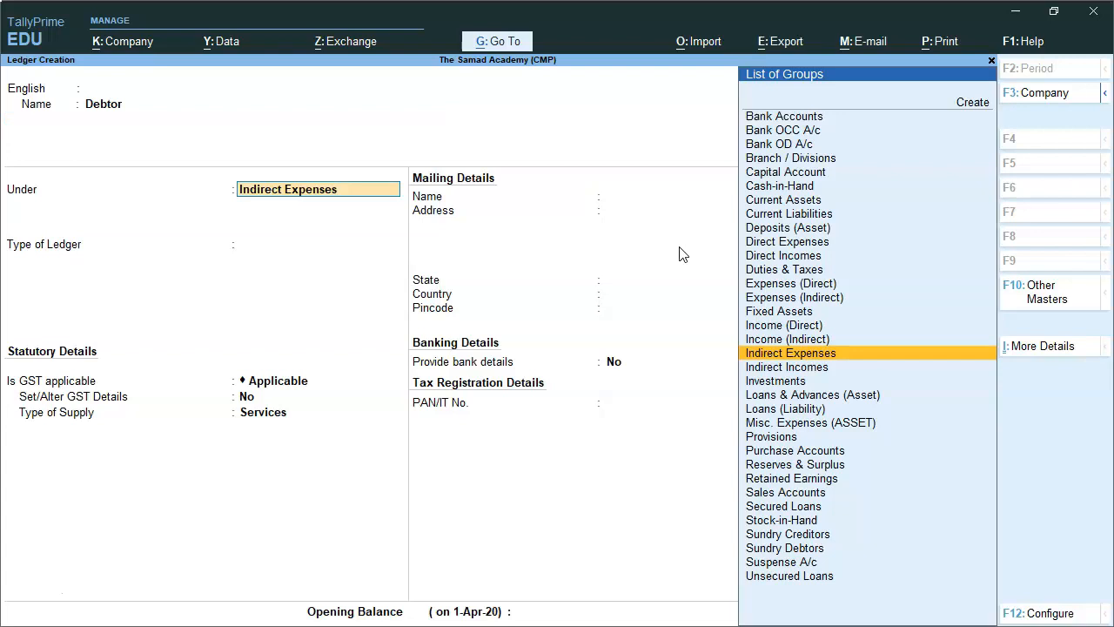
{"action": "type", "text": "Deb"}
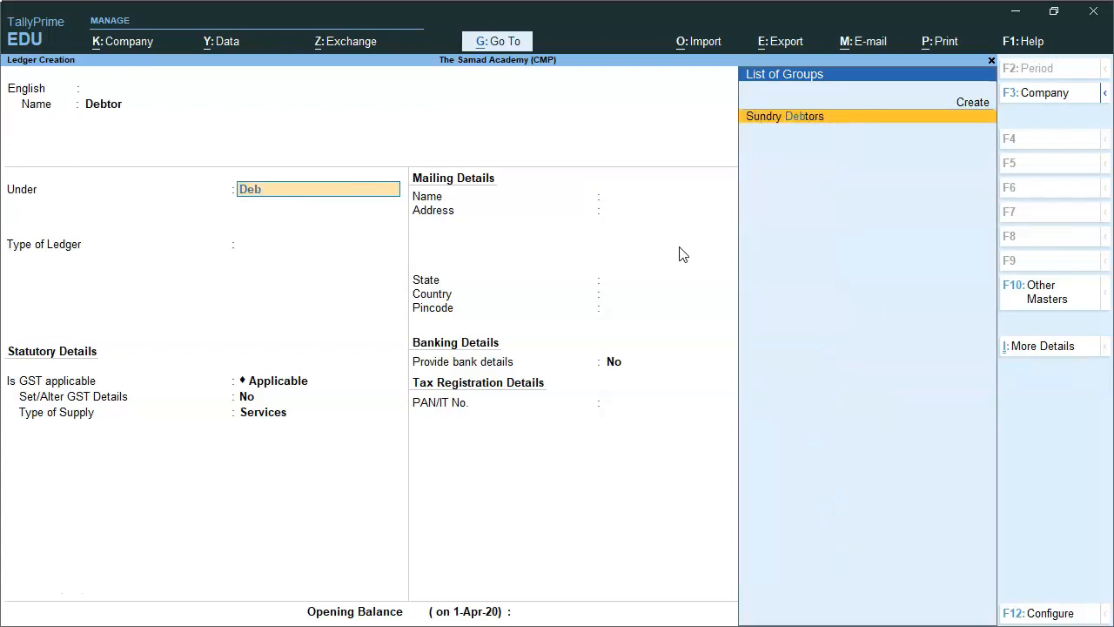
{"action": "key", "text": "Return"}
{"action": "key", "text": "Return"}
{"action": "key", "text": "Return"}
{"action": "key", "text": "Return"}
{"action": "key", "text": "Return"}
Keep the Debtor's default balance, mailing and bank details and Regular registration type, leave GSTIN/UIN blank, and save the ledger.
{"action": "key", "text": "Return"}
{"action": "key", "text": "Return"}
{"action": "key", "text": "Return"}
{"action": "key", "text": "Return"}
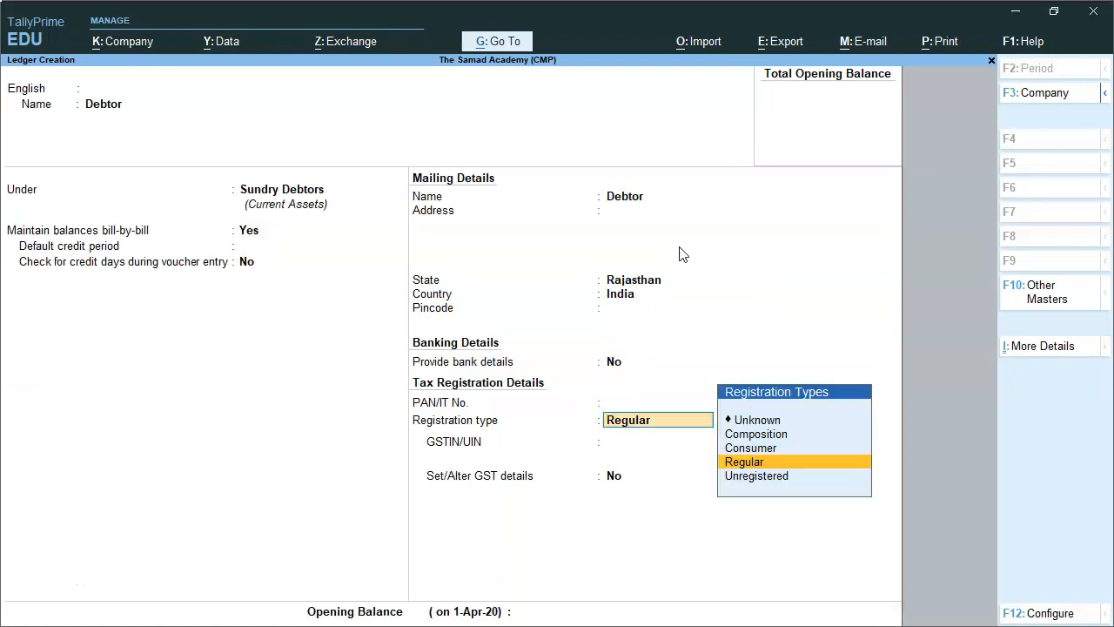
{"action": "key", "text": "Return"}
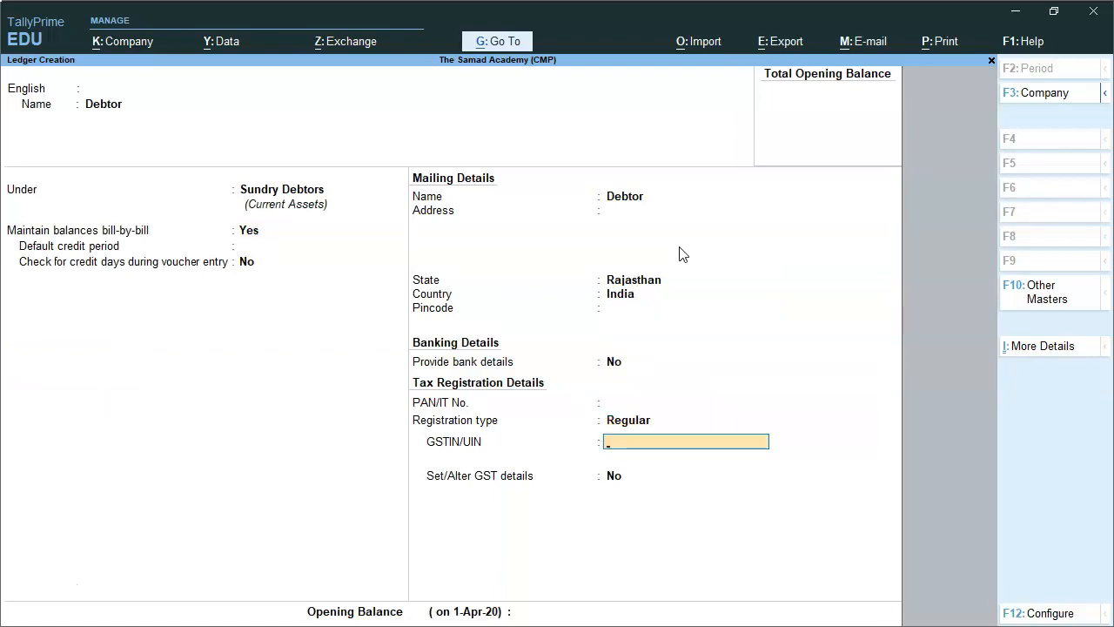
{"action": "key", "text": "Return"}
{"action": "key", "text": "Return"}
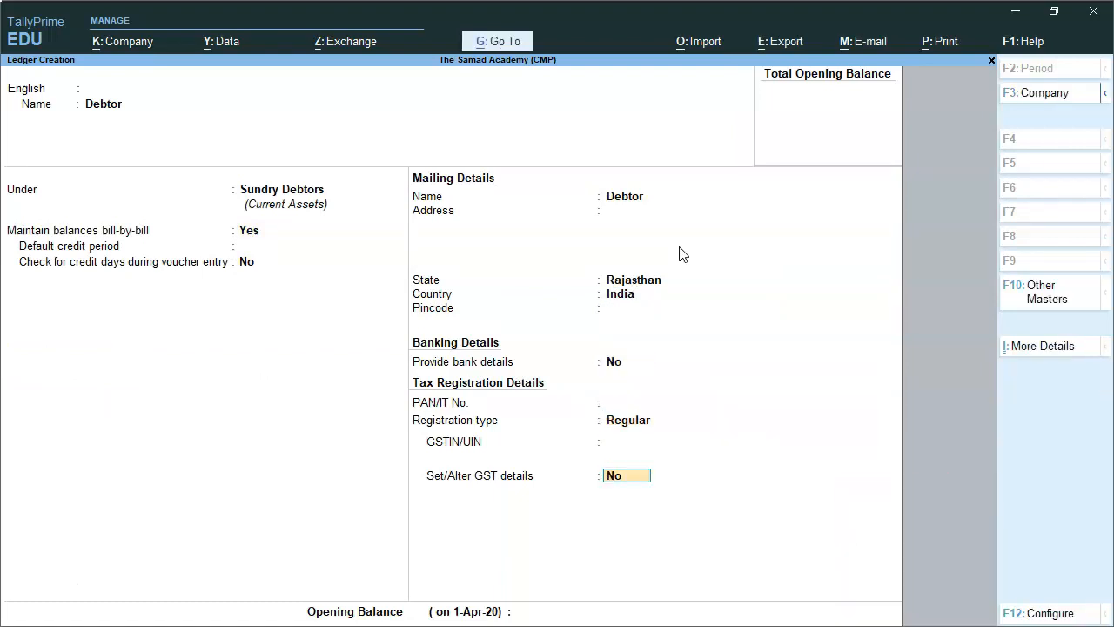
{"action": "key", "text": "Return"}
Name the new ledger Creditor and place it under the Sundry Creditors group.
{"action": "key", "text": "Return"}
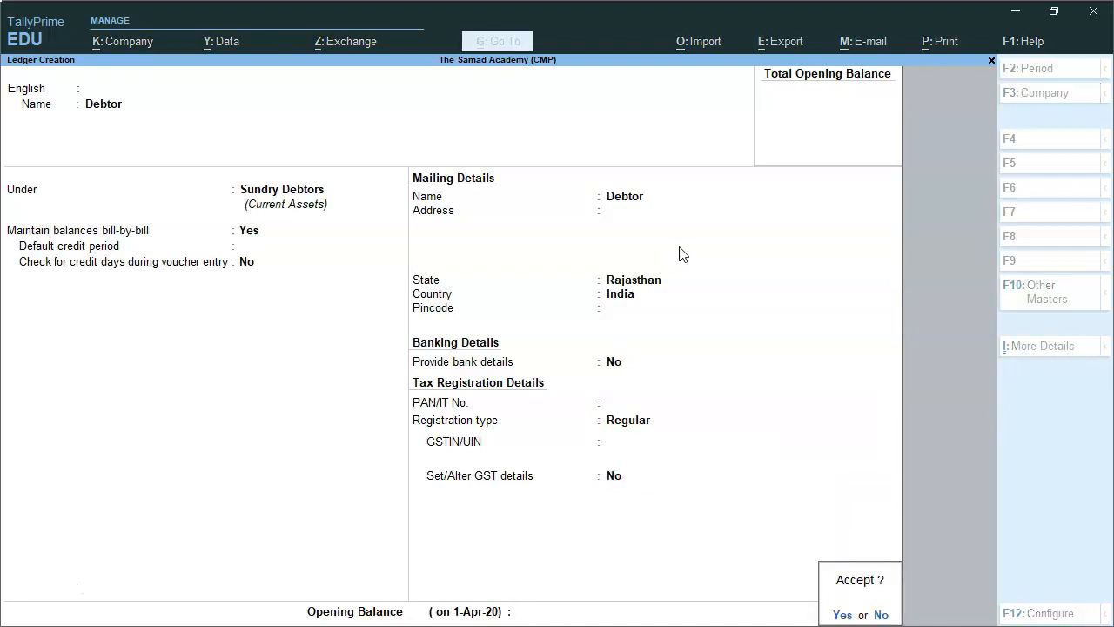
{"action": "key", "text": "Return"}
{"action": "type", "text": "Creditor"}
{"action": "key", "text": "Return"}
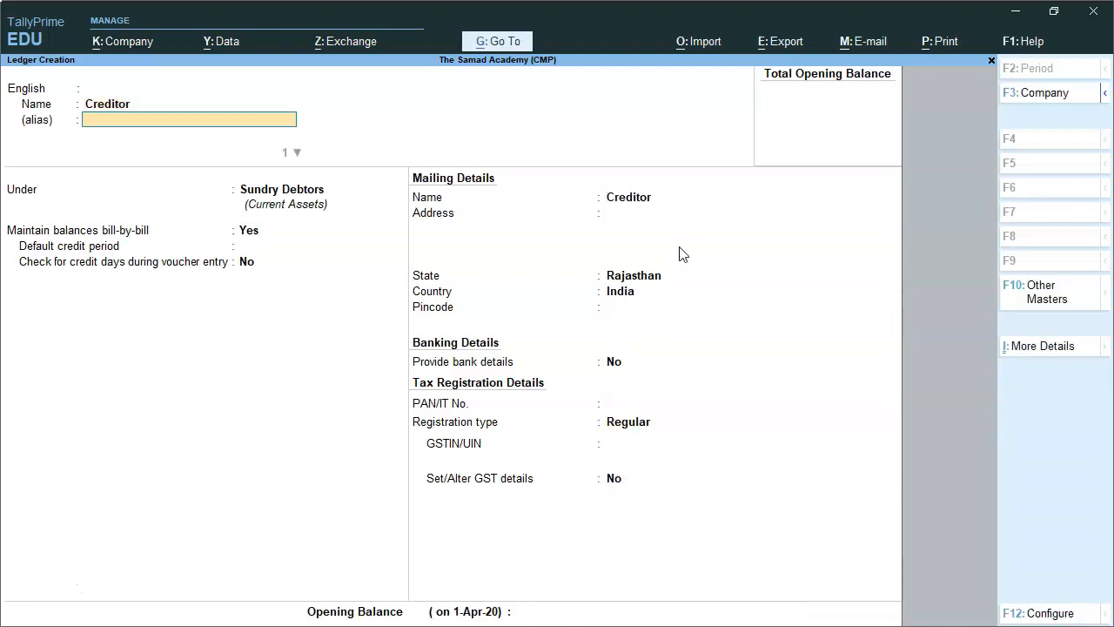
{"action": "key", "text": "Return"}
{"action": "type", "text": "Cred"}
{"action": "key", "text": "Return"}
{"action": "key", "text": "Return"}
{"action": "key", "text": "Return"}
{"action": "key", "text": "Return"}
Keep the Creditor's default balance, mailing and bank details and Regular registration type, leave PAN and GSTIN/UIN blank, and save the ledger.
{"action": "key", "text": "Return"}
{"action": "key", "text": "Return"}
{"action": "key", "text": "Return"}
{"action": "key", "text": "Return"}
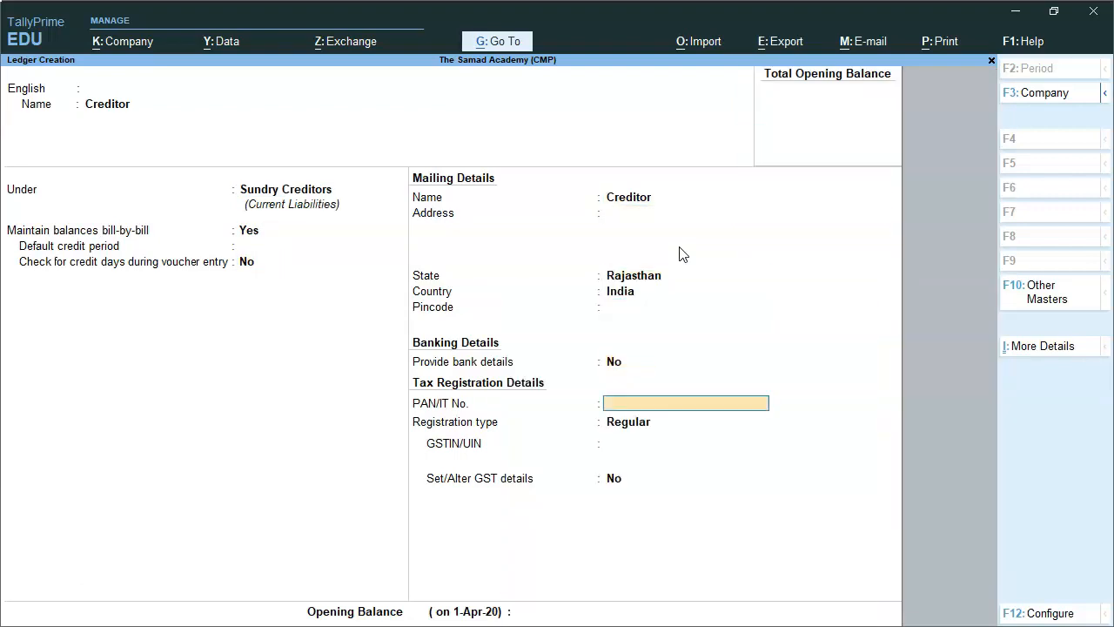
{"action": "key", "text": "Return"}
{"action": "key", "text": "Return"}
{"action": "key", "text": "Return"}
{"action": "key", "text": "Return"}
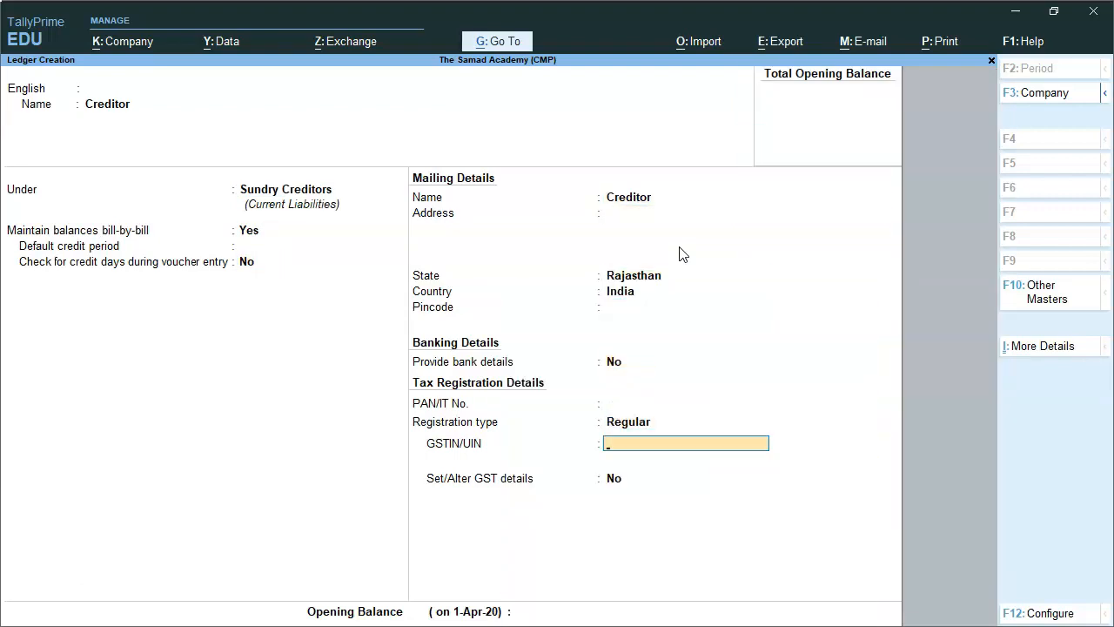
{"action": "key", "text": "Return"}
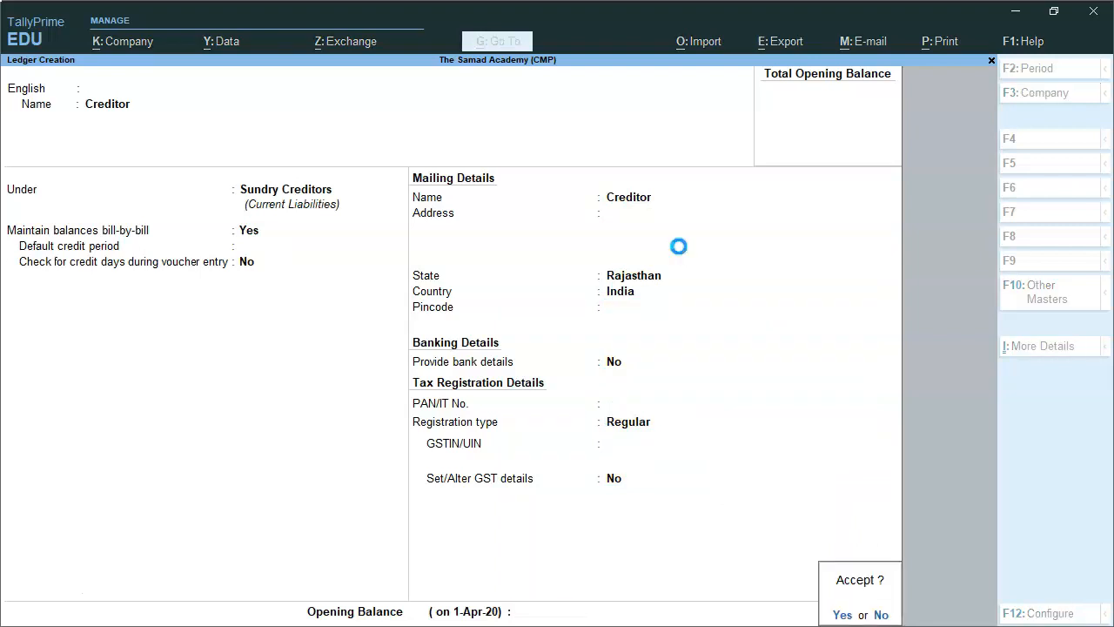
{"action": "key", "text": "Return"}
Name the new ledger Input CGST and place it under the Duties & Taxes group.
{"action": "type", "text": "Input CGST"}
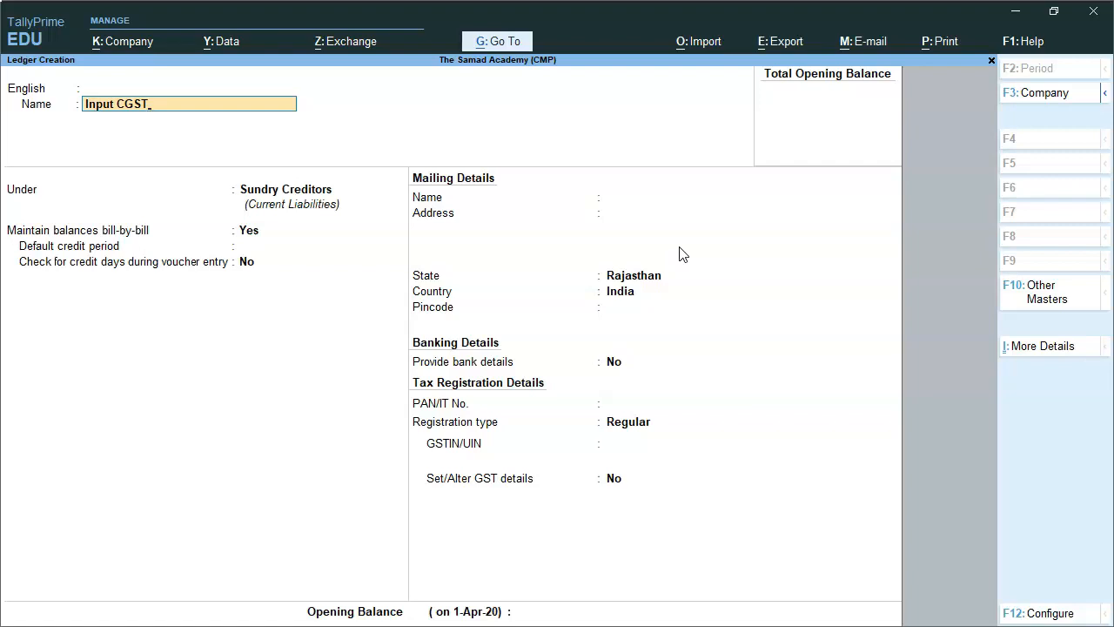
{"action": "key", "text": "Return"}
{"action": "key", "text": "Return"}
{"action": "type", "text": "DU"}
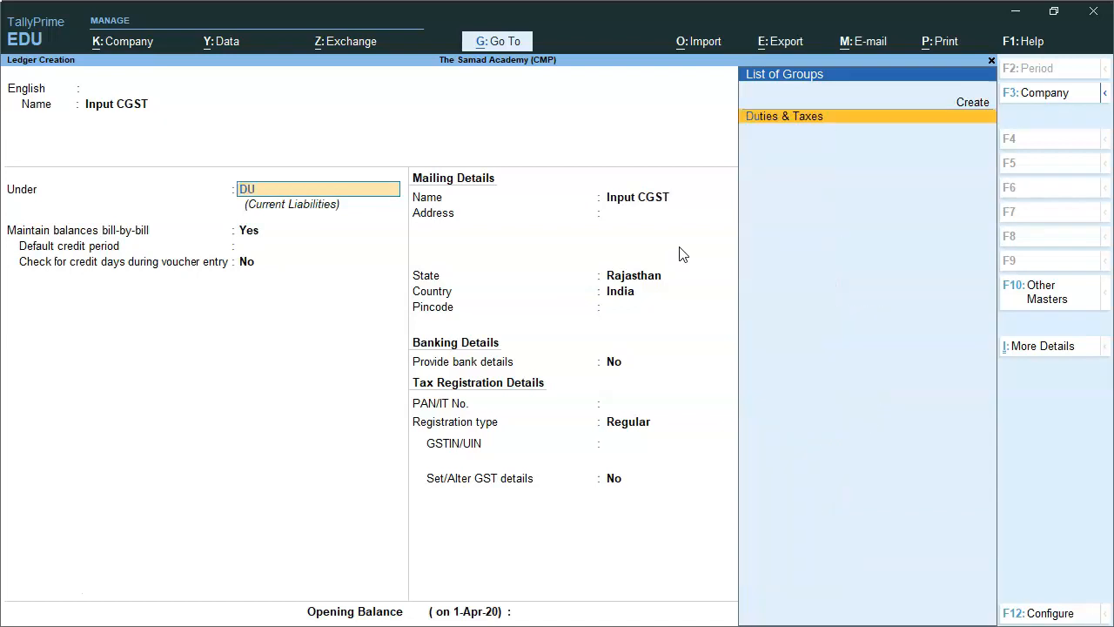
{"action": "key", "text": "Return"}
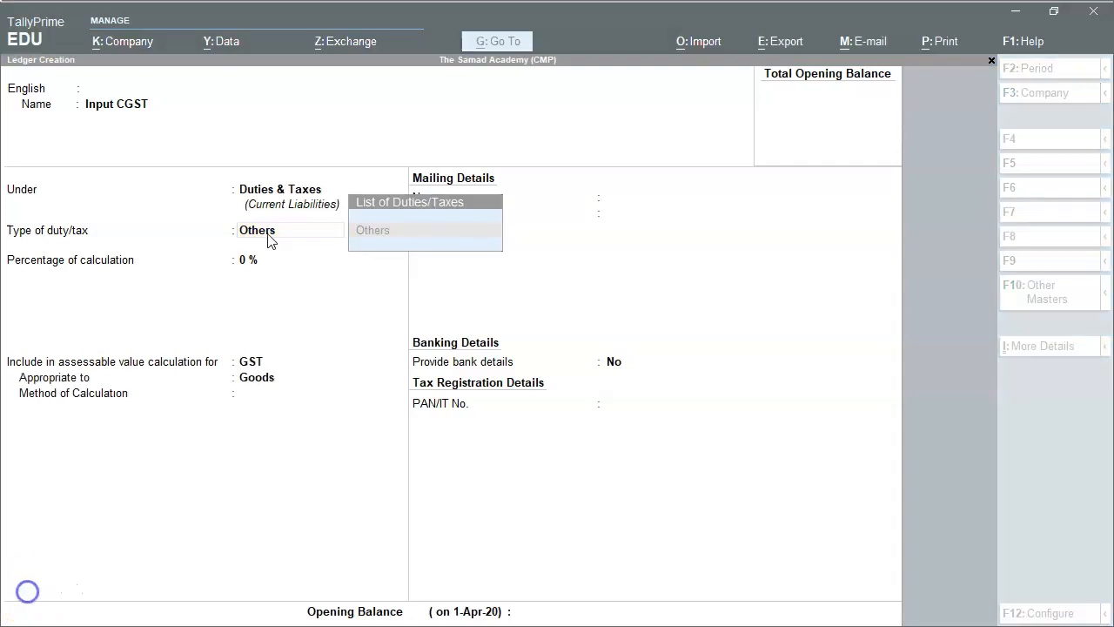
Change the Input CGST ledger's group to Indirect Expenses and set its type of ledger to Central Tax.
{"action": "left_click", "coordinate": [268, 235]}
{"action": "key", "text": "BackSpace"}
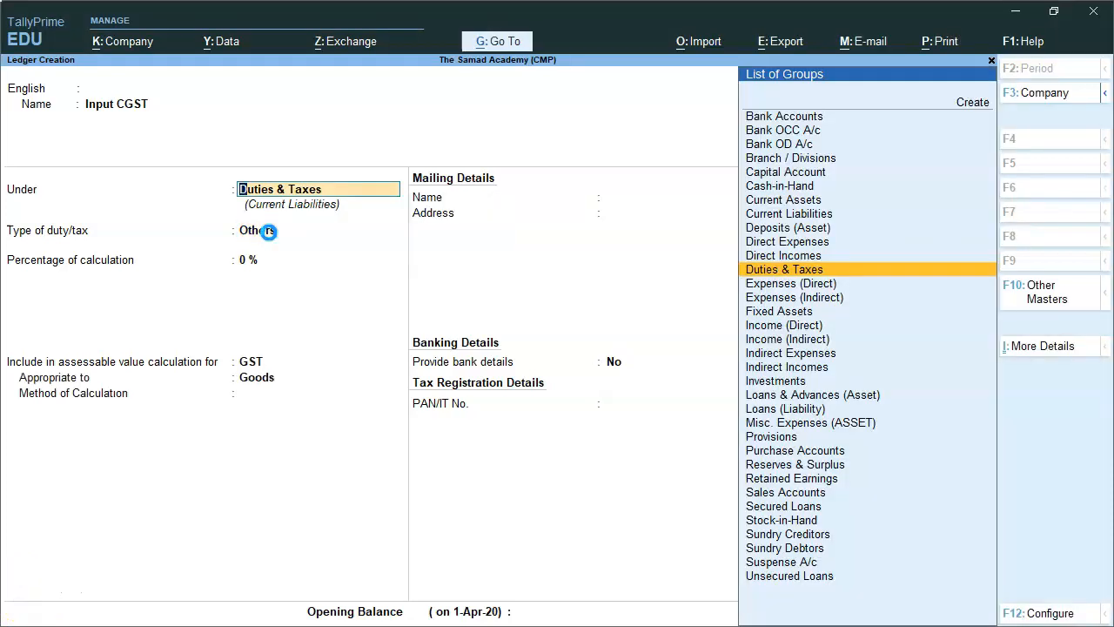
{"action": "type", "text": "IND"}
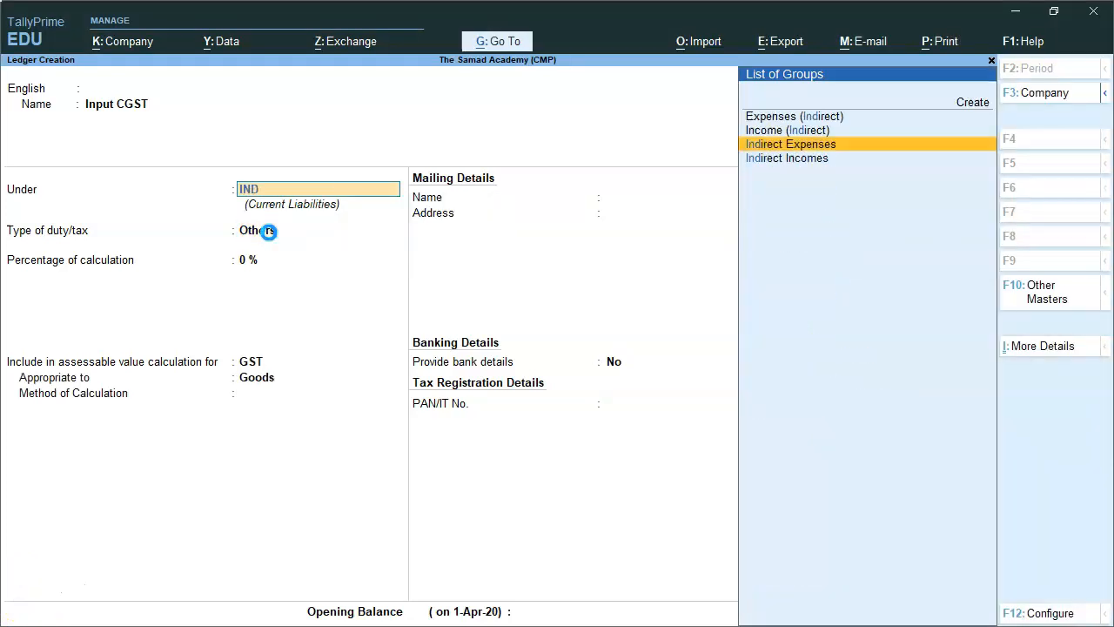
{"action": "key", "text": "Return"}
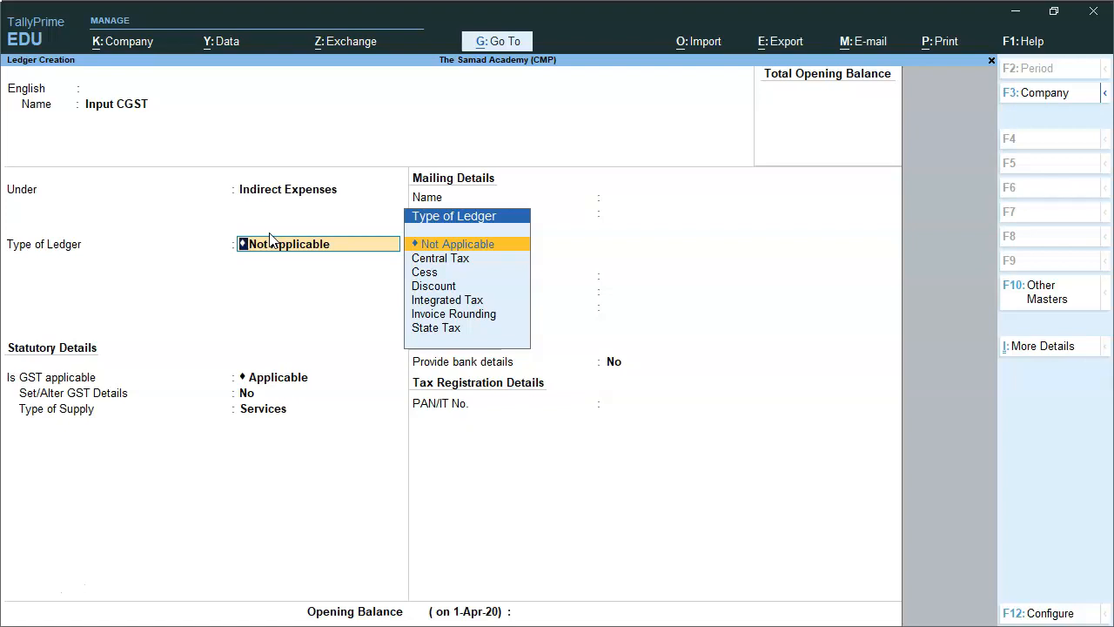
{"action": "key", "text": "Down"}
{"action": "key", "text": "Return"}
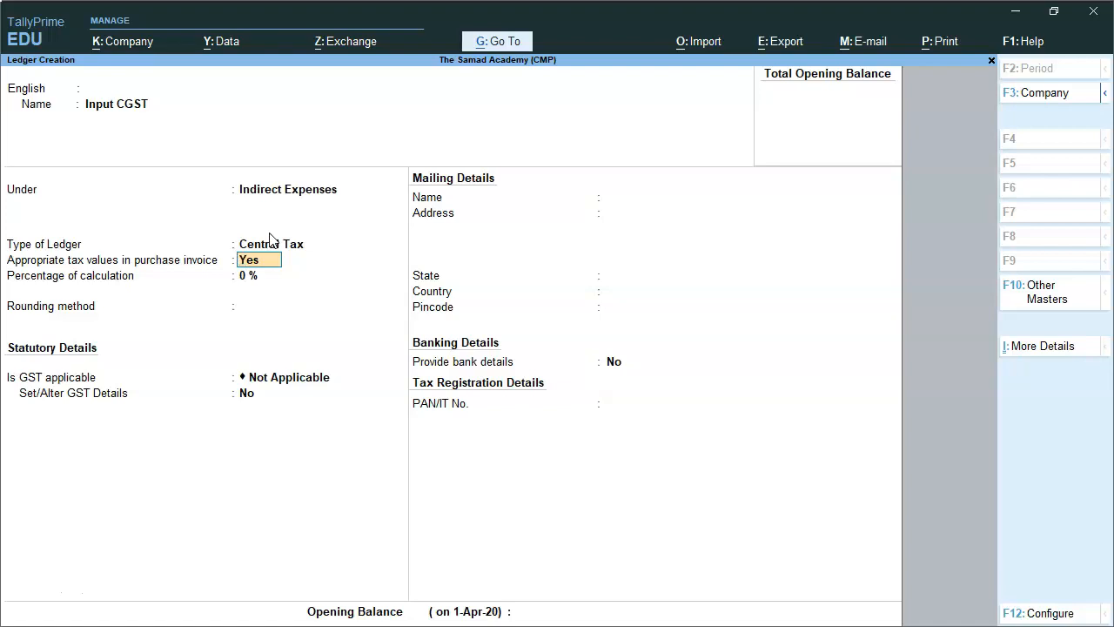
Switch the Input CGST option to appropriate tax values in purchase invoices to No and back to Yes.
{"action": "key", "text": "n"}
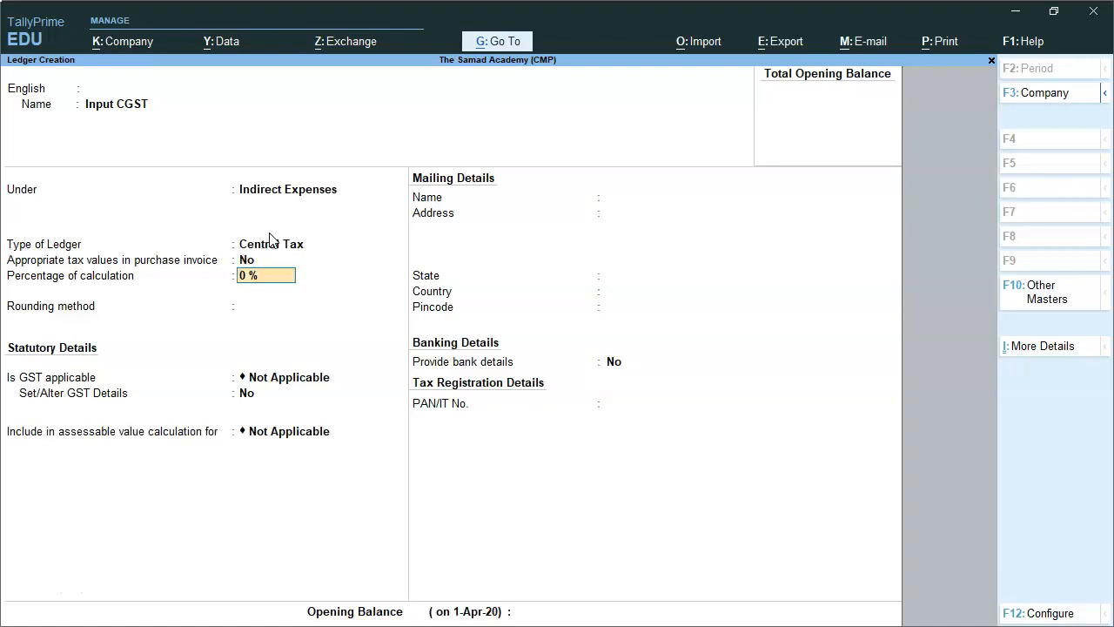
{"action": "left_click", "coordinate": [273, 237]}
{"action": "key", "text": "y"}
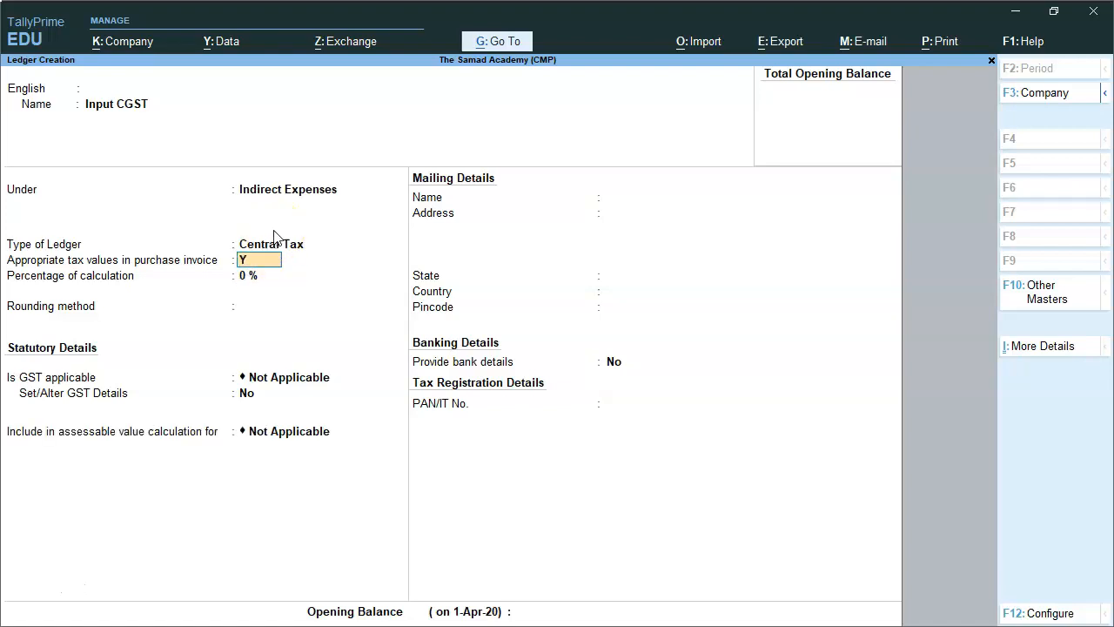
{"action": "key", "text": "BackSpace"}
{"action": "key", "text": "BackSpace"}
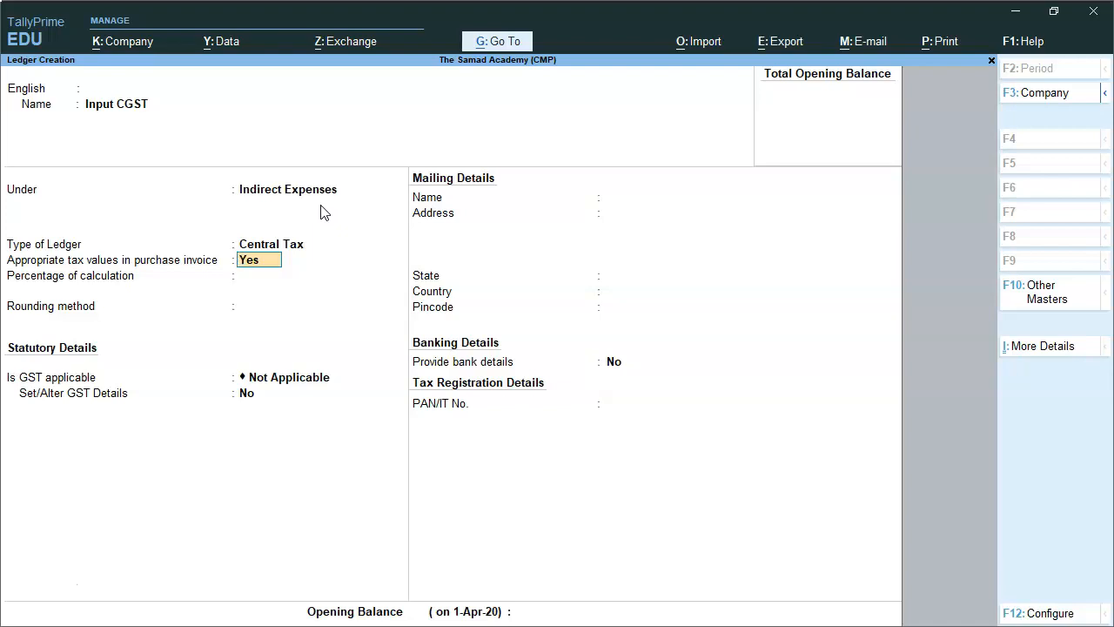
{"action": "key", "text": "Return"}
{"action": "left_click", "coordinate": [322, 194]}
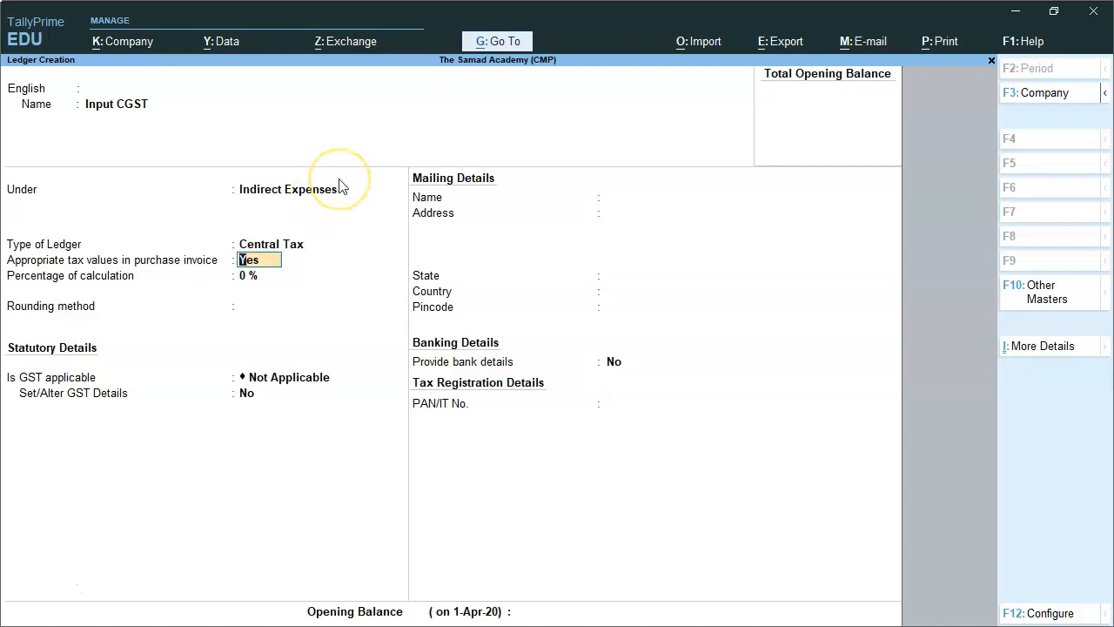
Set appropriating tax values in purchase invoices to No, keep 0% calculation and no rounding method, and save the Input CGST ledger.
{"action": "key", "text": "n"}
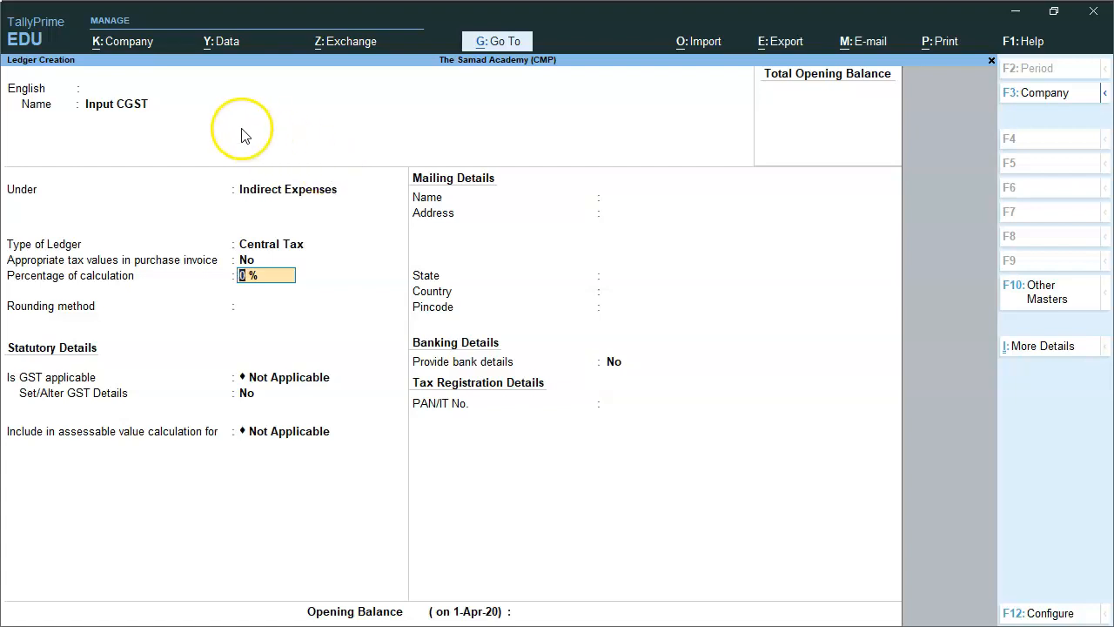
{"action": "key", "text": "Return"}
{"action": "key", "text": "Return"}
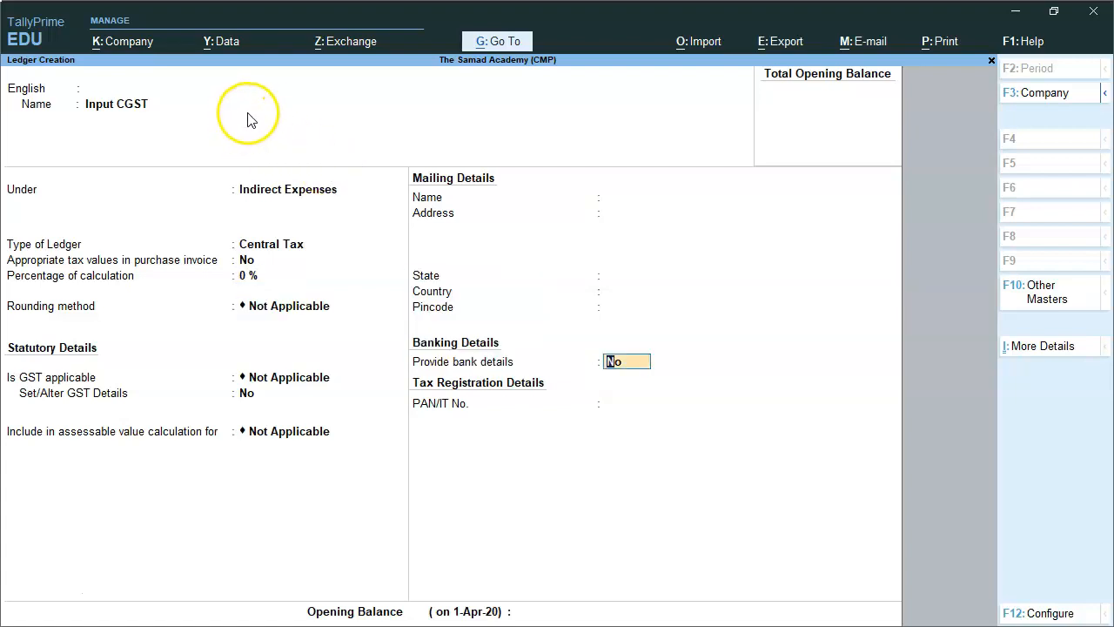
{"action": "key", "text": "Return"}
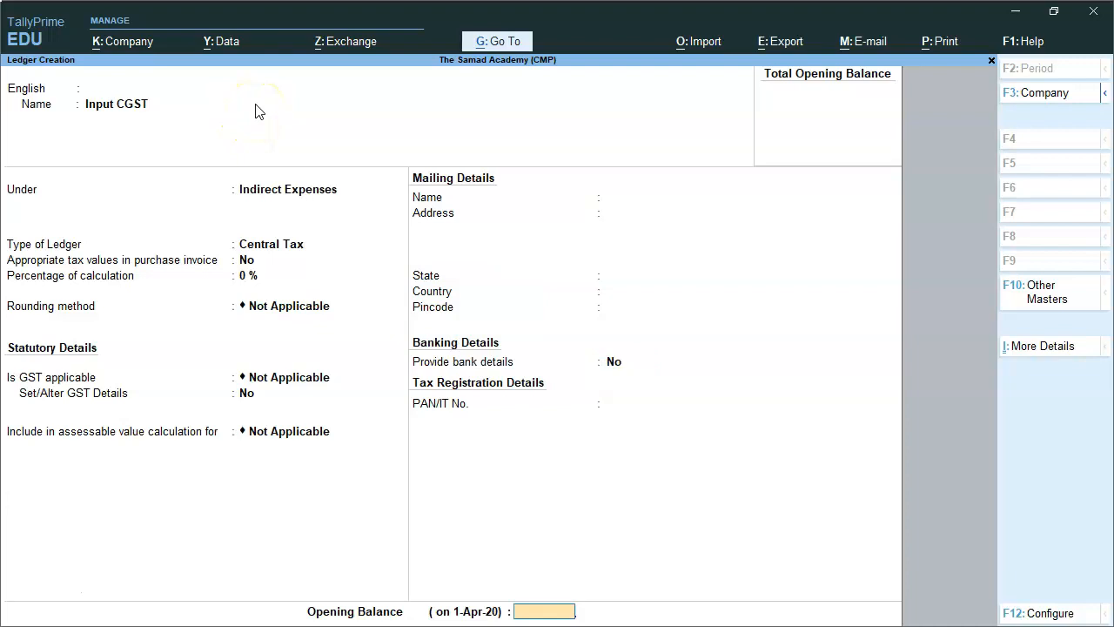
{"action": "key", "text": "Return"}
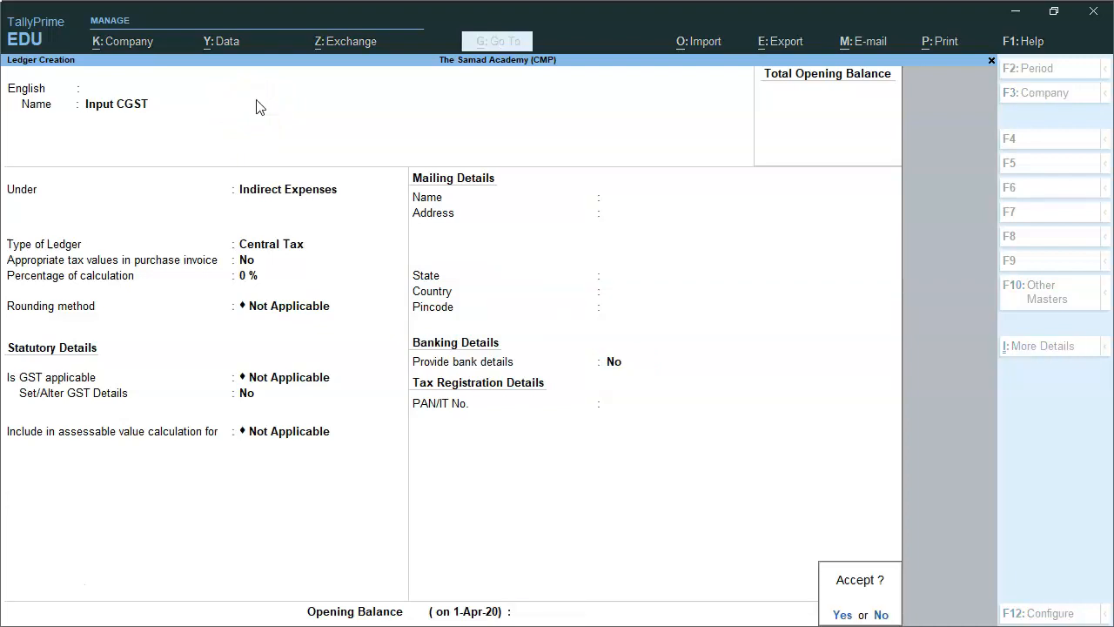
{"action": "key", "text": "Return"}
Name the new ledger Input SGST and keep it under the Indirect Expenses group.
{"action": "type", "text": "Input SGS"}
{"action": "key", "text": "BackSpace"}
{"action": "key", "text": "BackSpace"}
{"action": "key", "text": "BackSpace"}
{"action": "type", "text": "SGST"}
{"action": "key", "text": "Return"}
{"action": "key", "text": "Return"}
Set the Input SGST ledger's type to State Tax and appropriating tax values in purchase invoices to No.
{"action": "key", "text": "Return"}
{"action": "key", "text": "Down"}
{"action": "key", "text": "Down"}
{"action": "key", "text": "Down"}
{"action": "key", "text": "Down"}
{"action": "key", "text": "Down"}
{"action": "key", "text": "Down"}
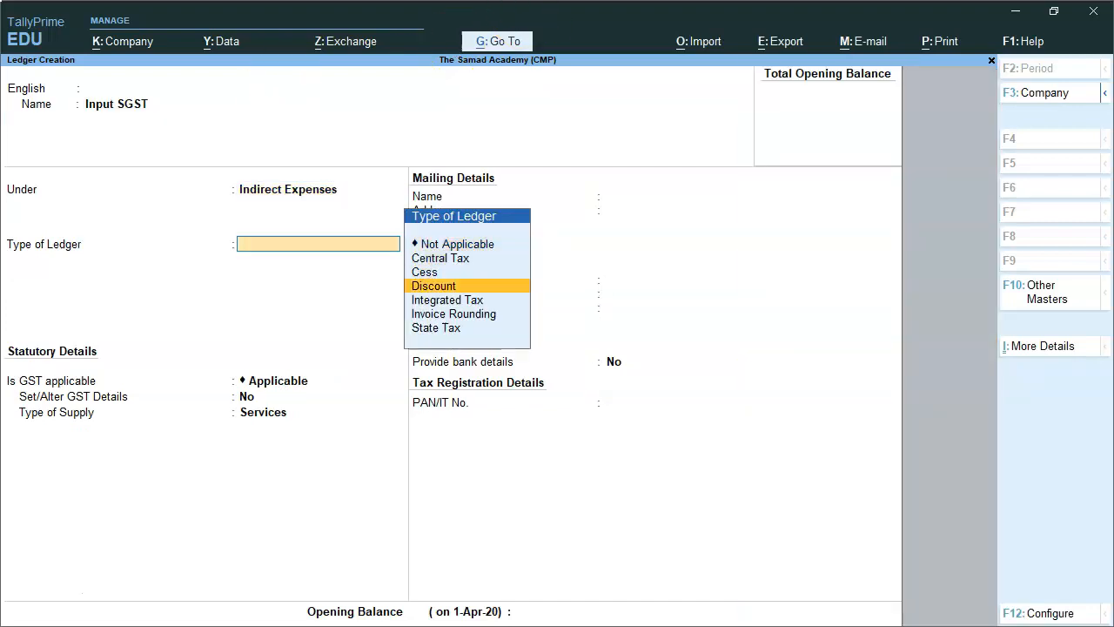
Keep Input SGST at 0% calculation with rounding Not Applicable, leave the opening balance blank, and save the ledger.
{"action": "key", "text": "Return"}
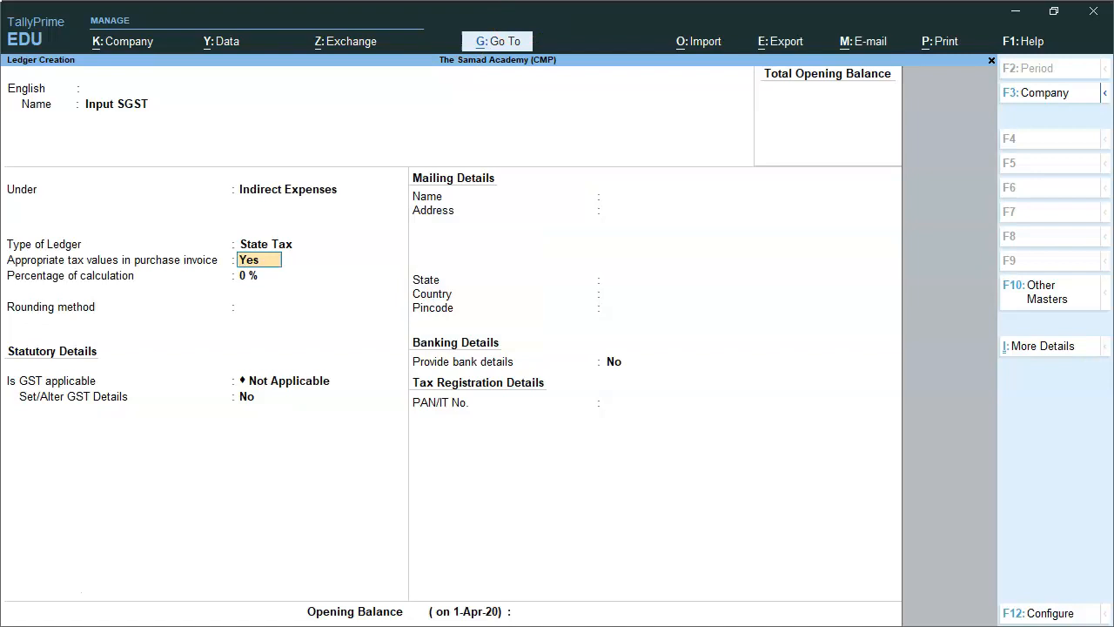
{"action": "key", "text": "n"}
{"action": "key", "text": "Return"}
{"action": "key", "text": "Return"}
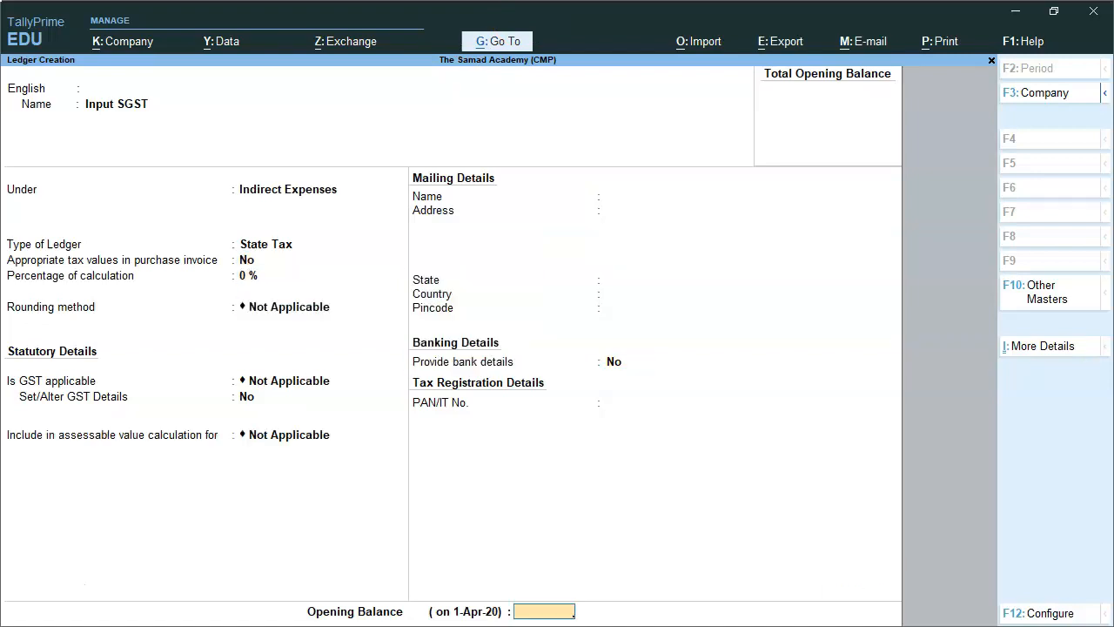
{"action": "key", "text": "Return"}
{"action": "key", "text": "y"}
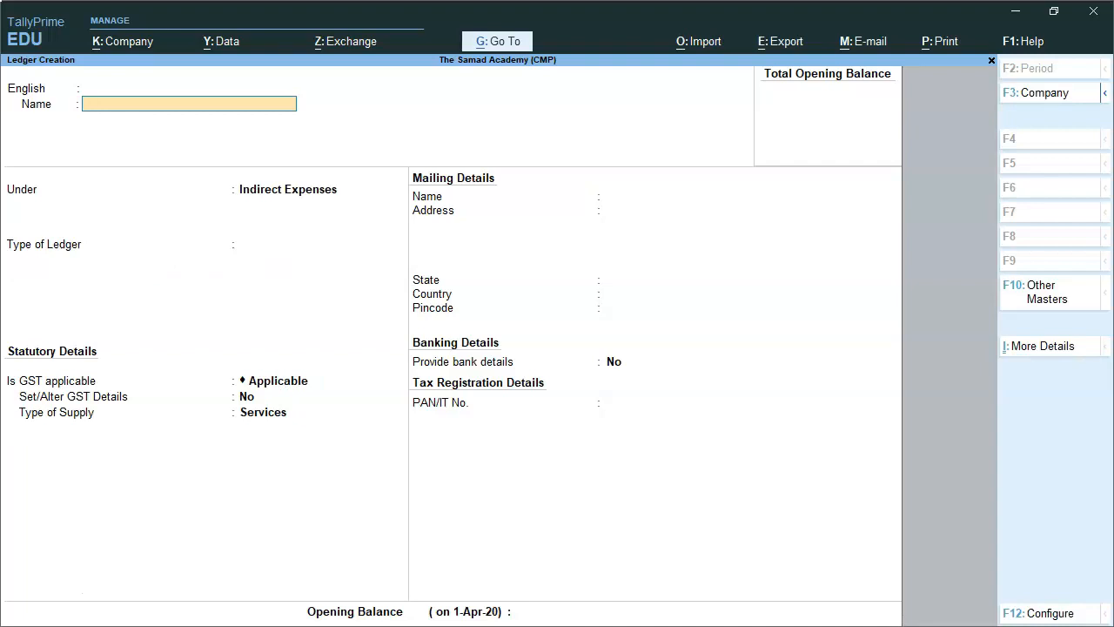
Quit ledger creation and return to the Gateway of Tally.
{"action": "key", "text": "Escape"}
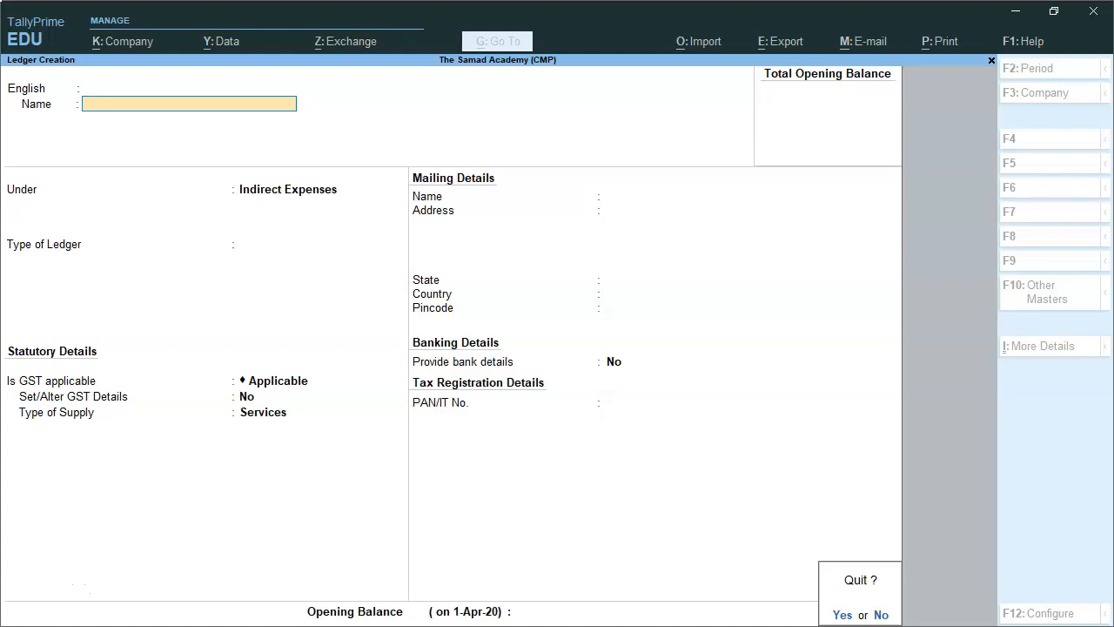
{"action": "key", "text": "y"}
{"action": "key", "text": "Escape"}
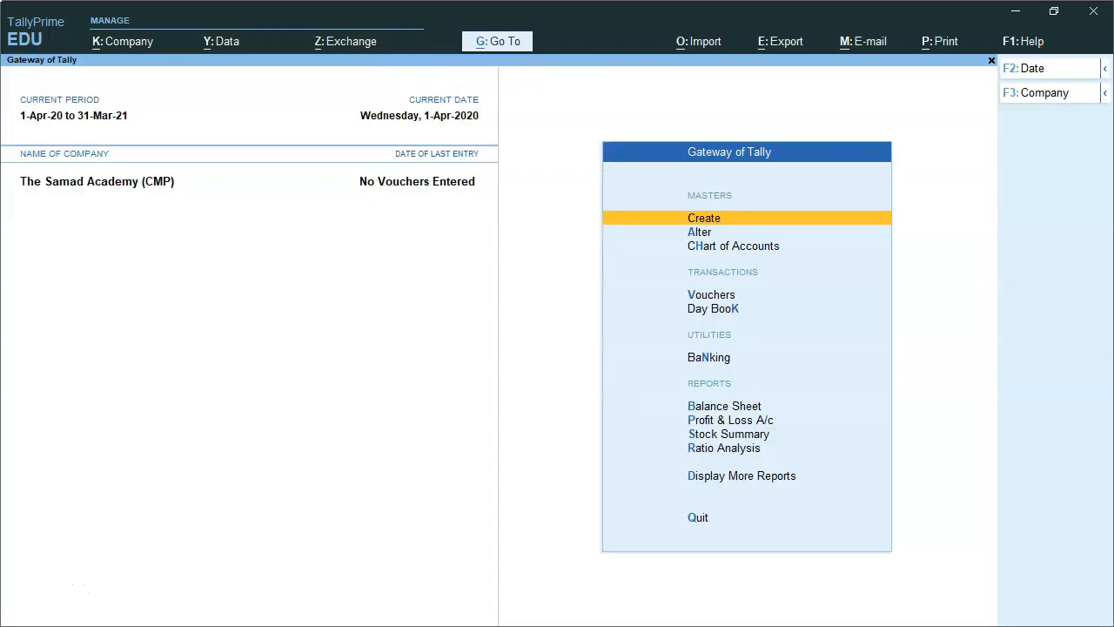